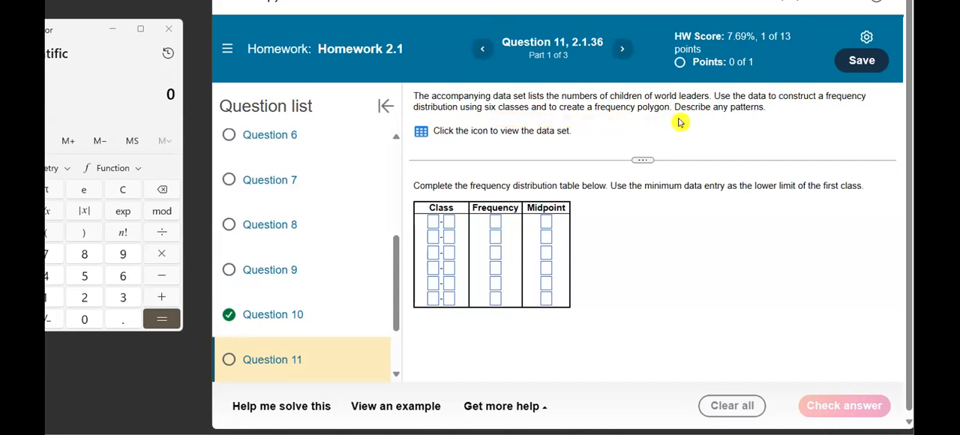
Open the question's data set on numbers of children and load it into StatCrunch.
click(422, 132)
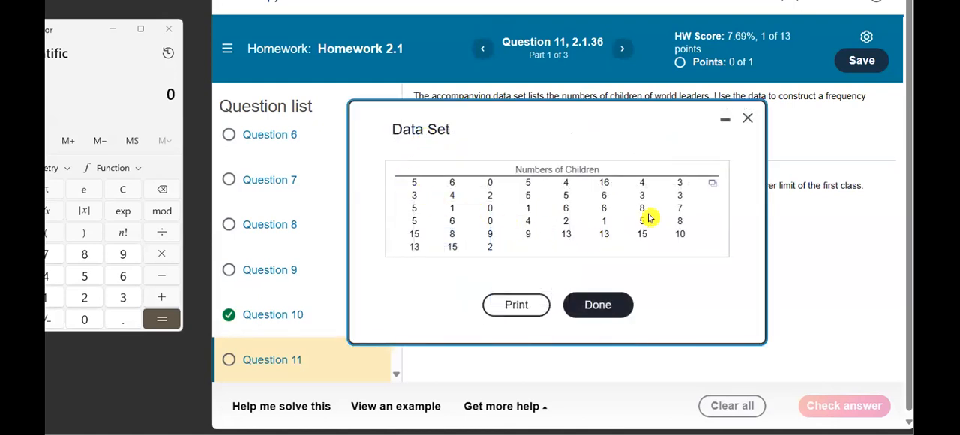
click(712, 184)
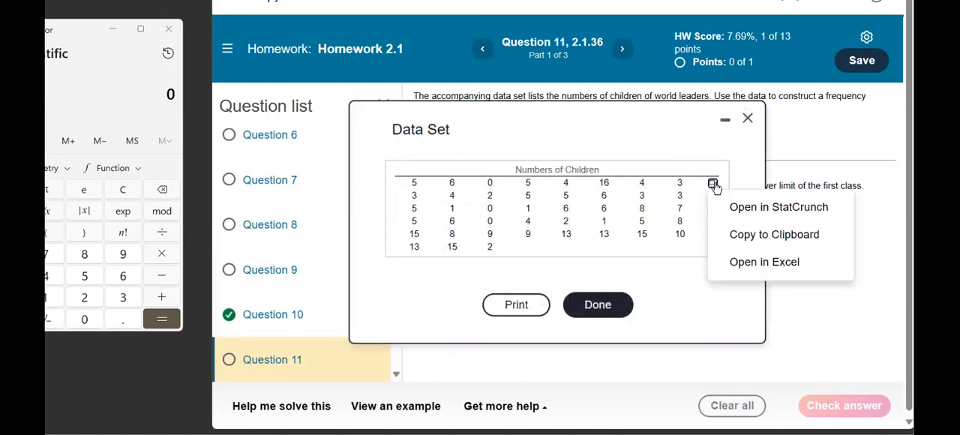
click(738, 204)
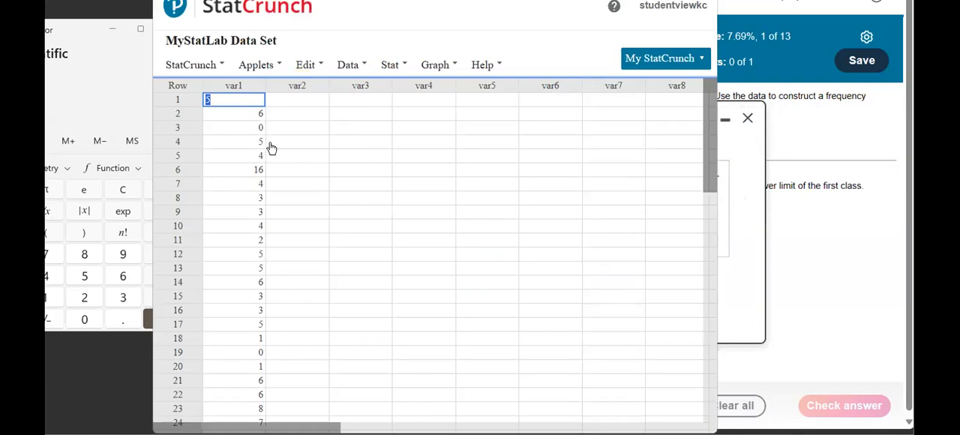
Sort all columns by var1 in ascending order, replacing the current columns, and close the sort summary.
click(391, 66)
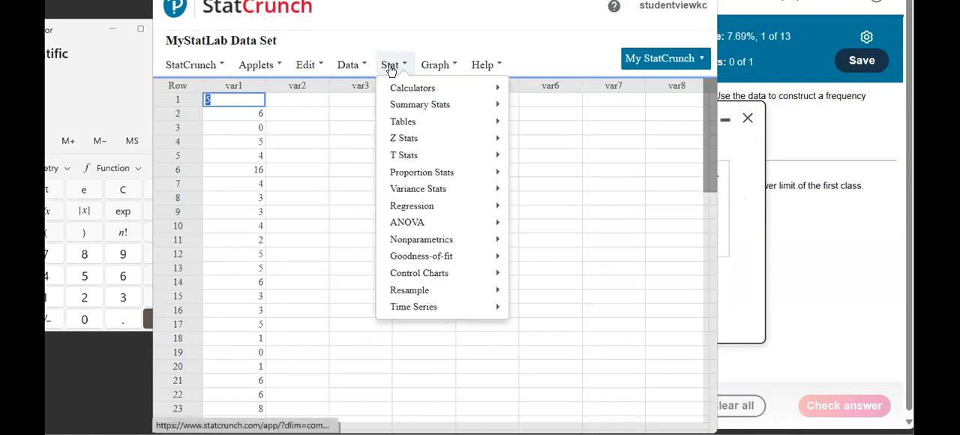
click(350, 65)
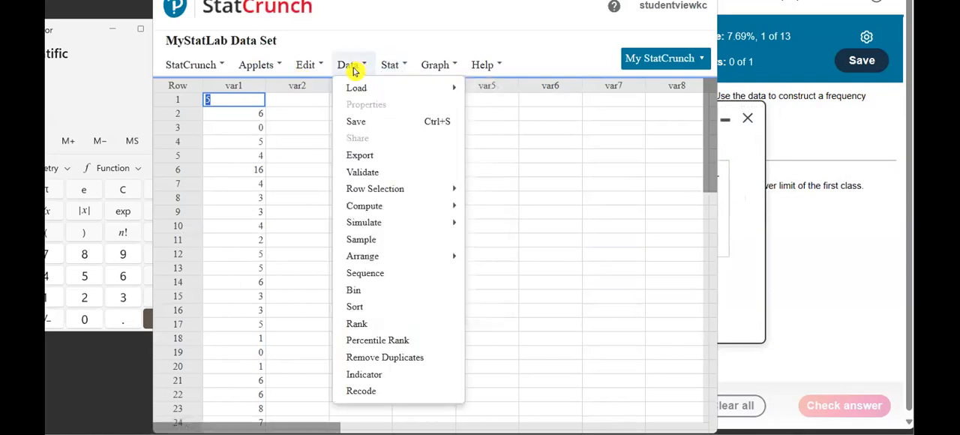
click(354, 308)
click(311, 223)
click(317, 251)
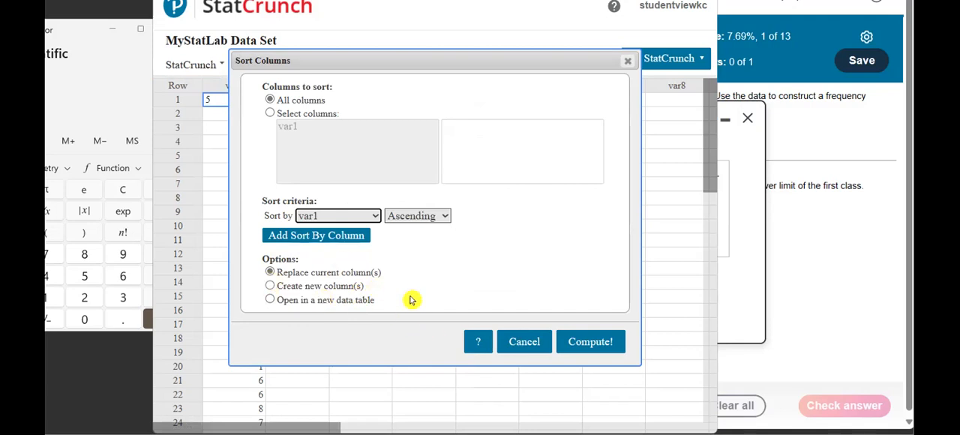
click(605, 351)
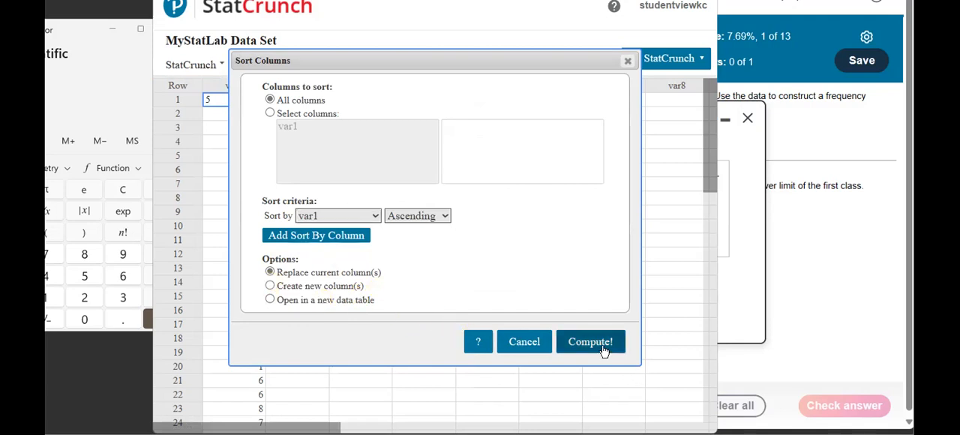
click(271, 142)
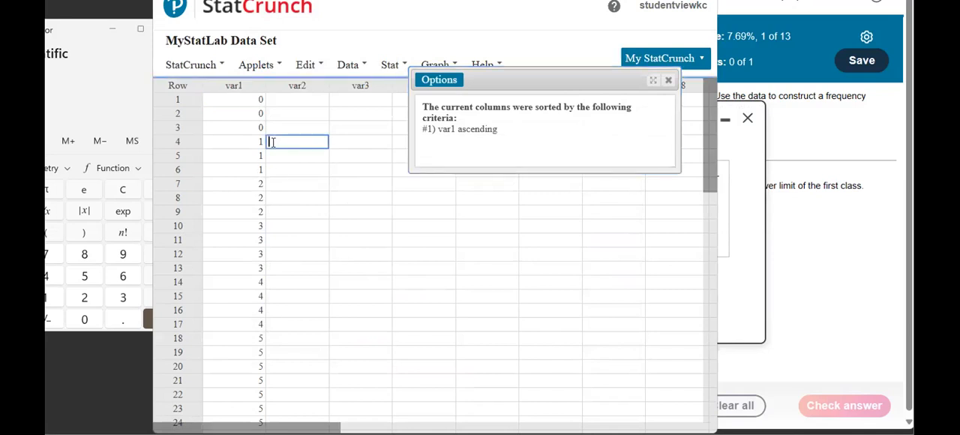
scroll(258, 197, down, 8)
scroll(258, 197, up, 3)
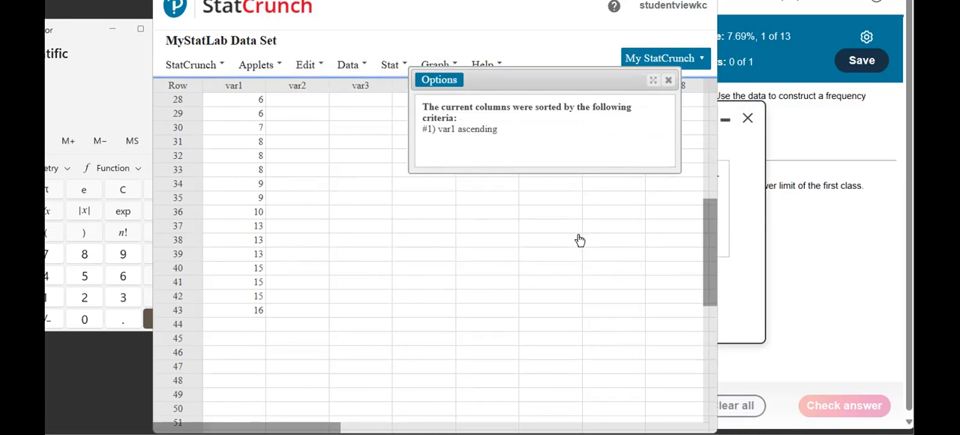
click(668, 81)
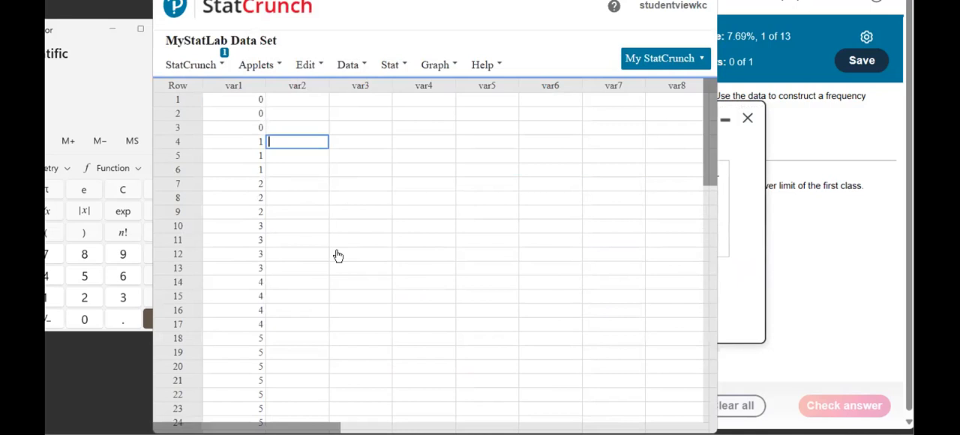
Close the Data Set dialog and highlight the "six classes" requirement in the question text.
click(747, 116)
click(747, 117)
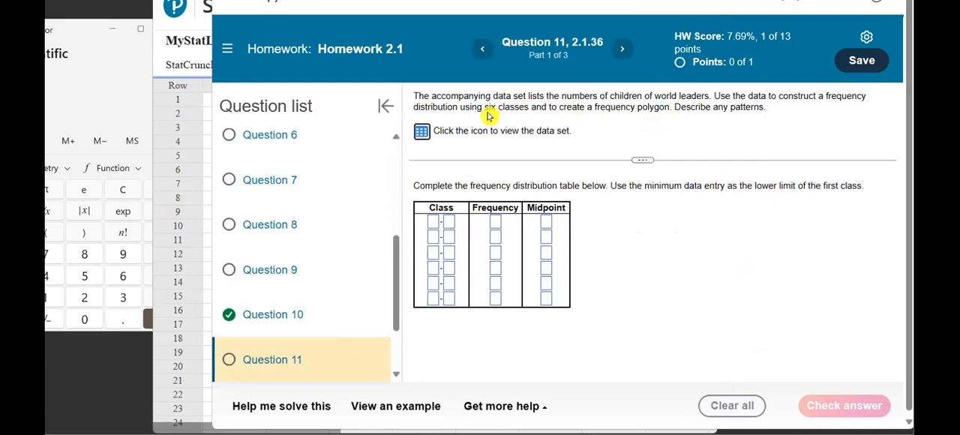
drag(484, 109, 528, 110)
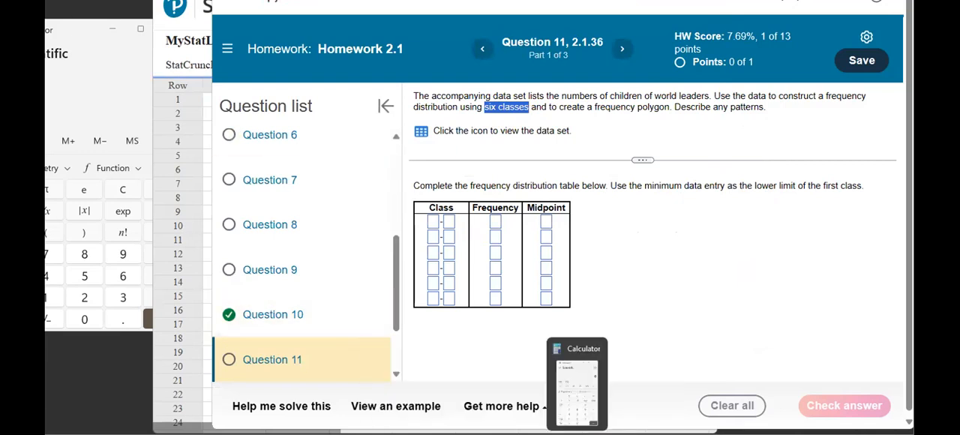
Return to the StatCrunch data table and select the largest var1 value in row 43.
click(580, 413)
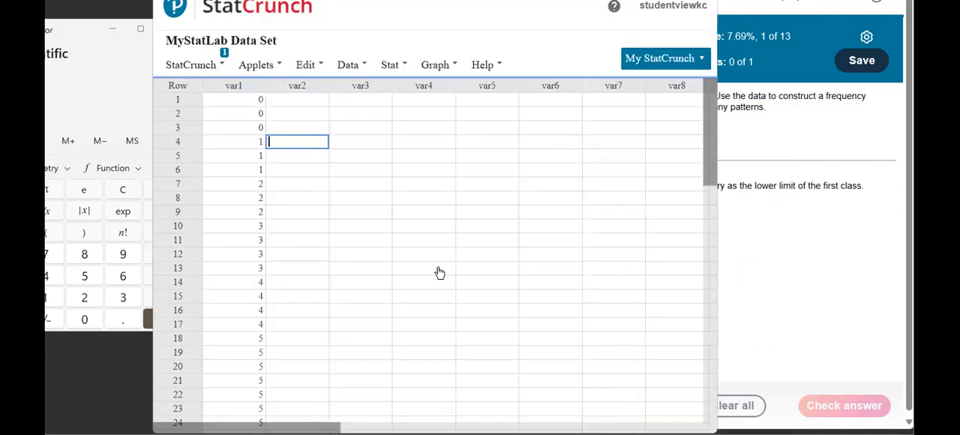
scroll(294, 201, down, 6)
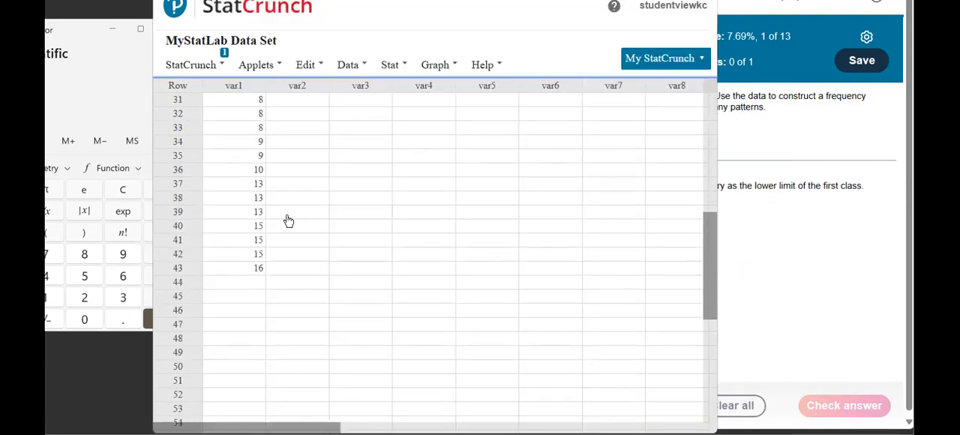
click(252, 268)
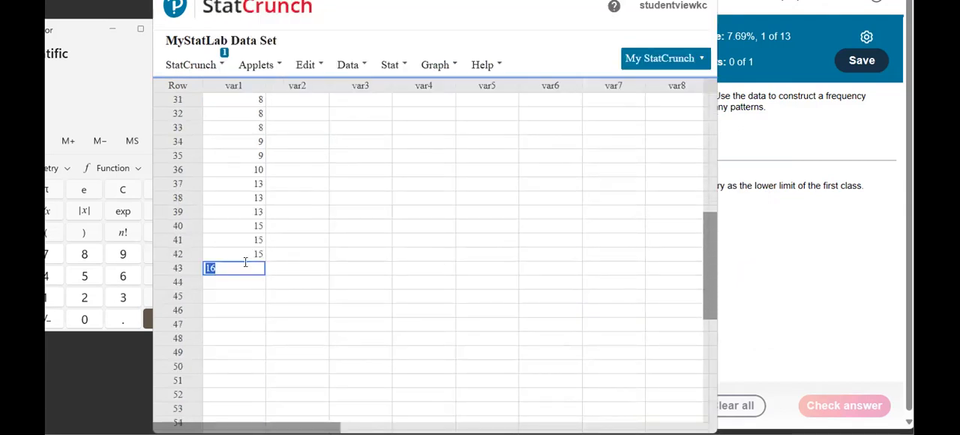
Bring Calculator over the data table and compute the range as 16 − 0.
click(81, 37)
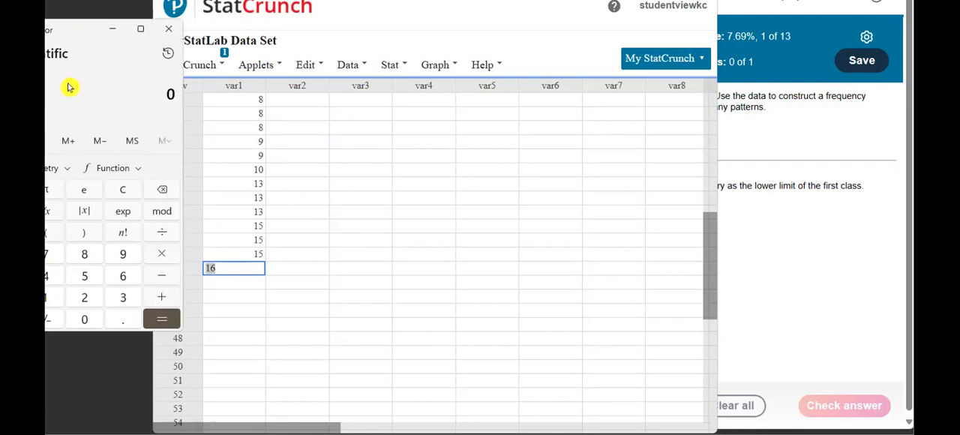
drag(63, 29, 564, 14)
click(546, 281)
click(624, 260)
scroll(345, 211, up, 2)
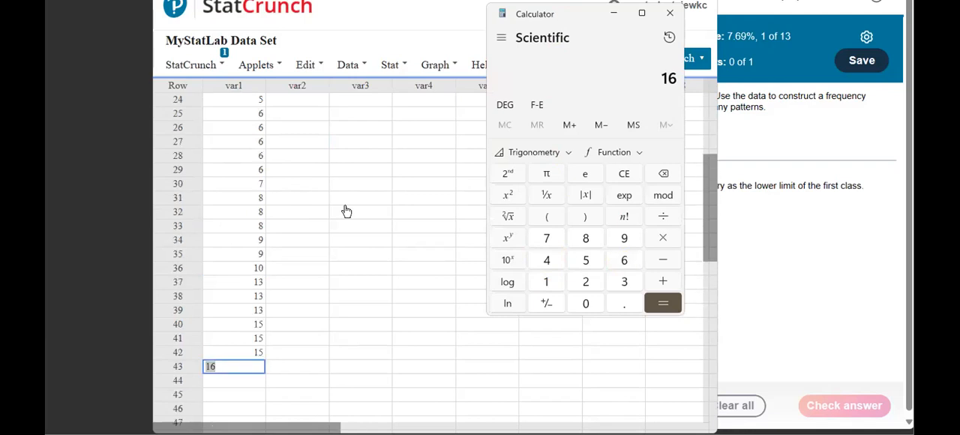
scroll(346, 212, up, 6)
click(664, 260)
click(589, 299)
click(656, 306)
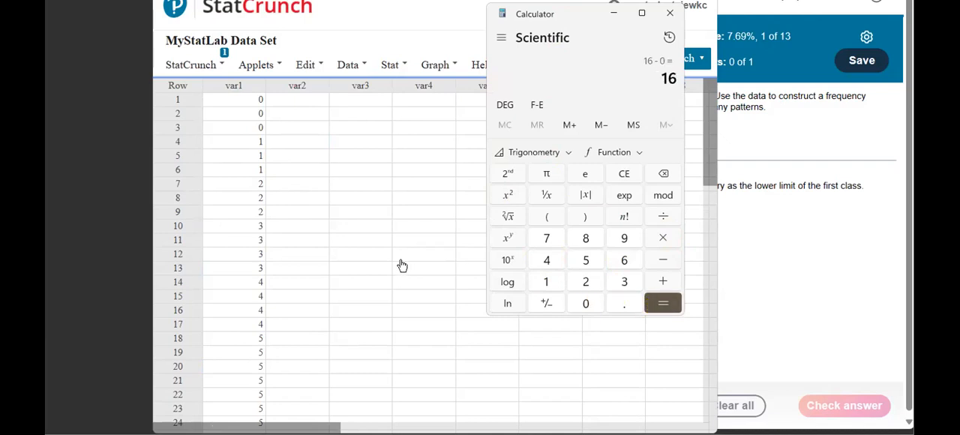
Divide the range of 16 by 6 to find the class width, and close Calculator.
scroll(264, 265, down, 10)
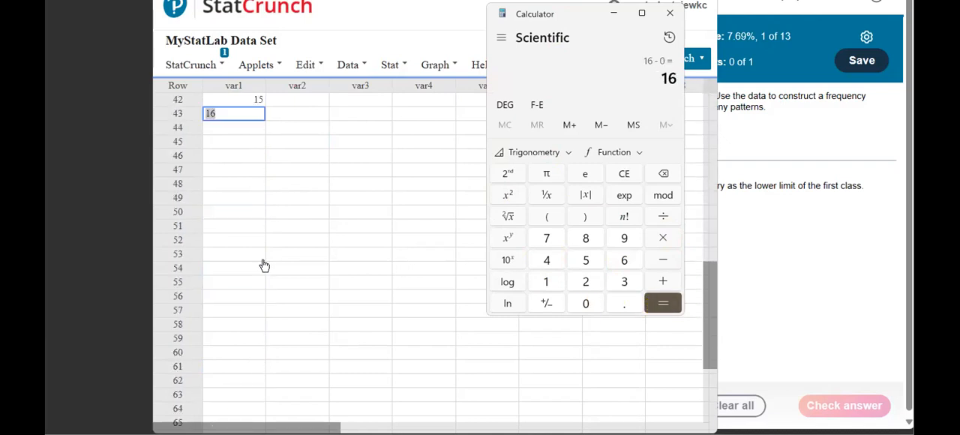
scroll(264, 265, up, 10)
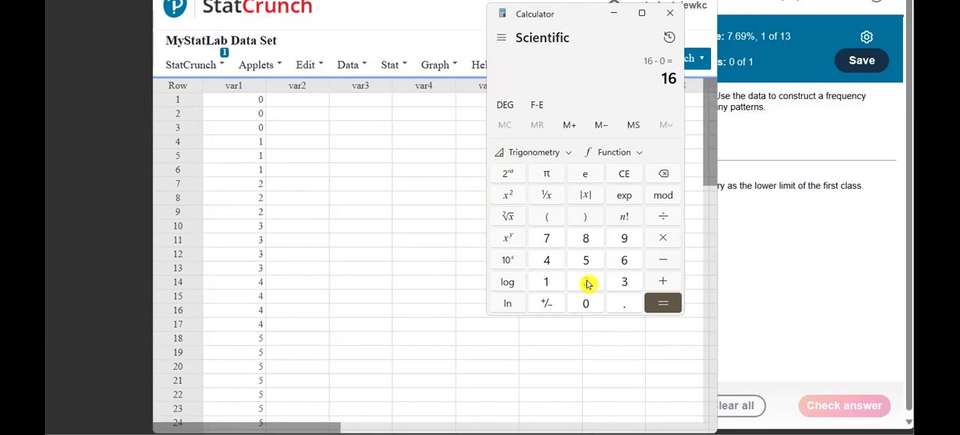
click(662, 217)
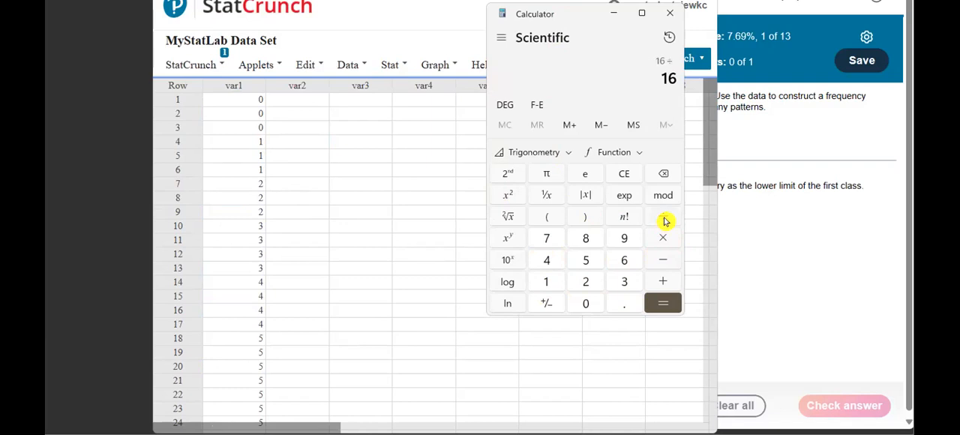
click(628, 260)
click(657, 301)
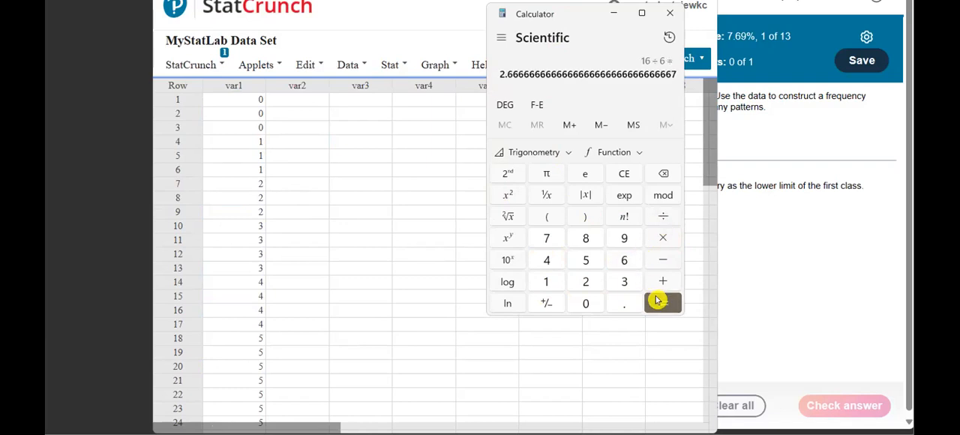
drag(498, 73, 505, 70)
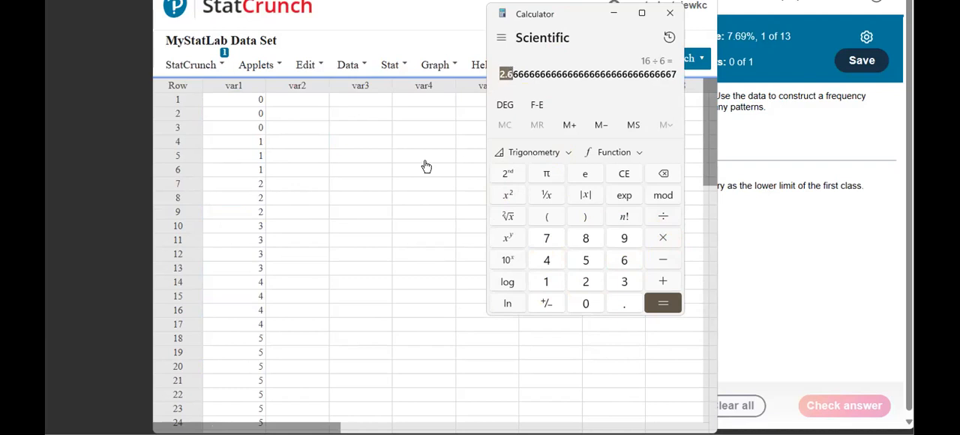
click(670, 19)
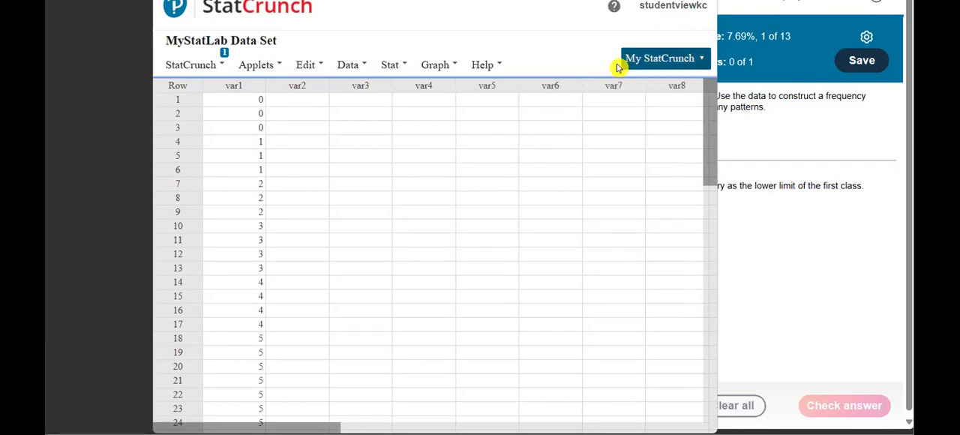
Create a frequency histogram of var1 with bins starting at 0 and a width of 3.
mouse_move(401, 66)
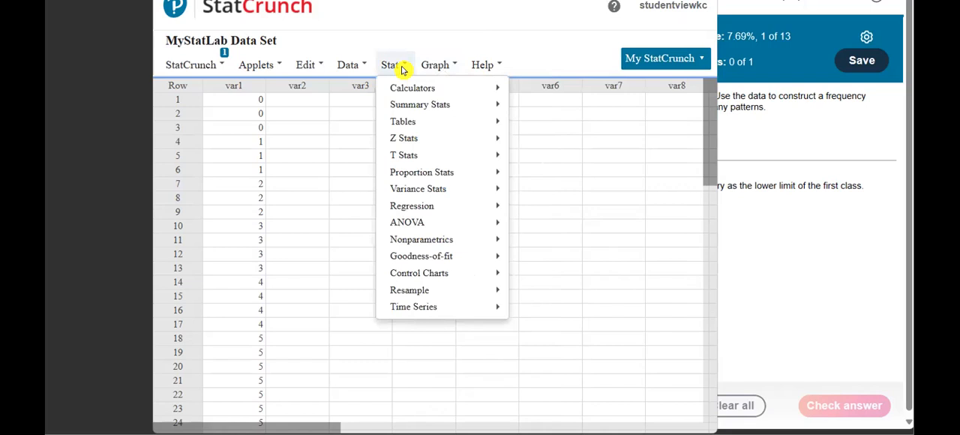
mouse_move(435, 66)
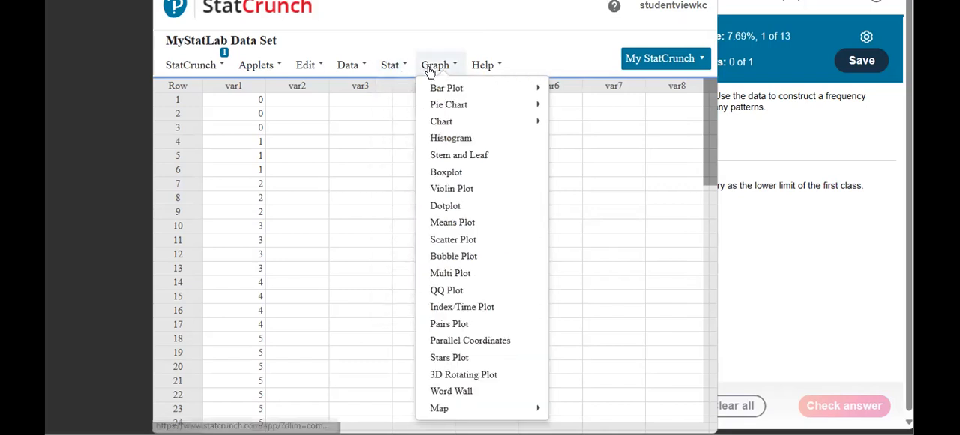
click(445, 139)
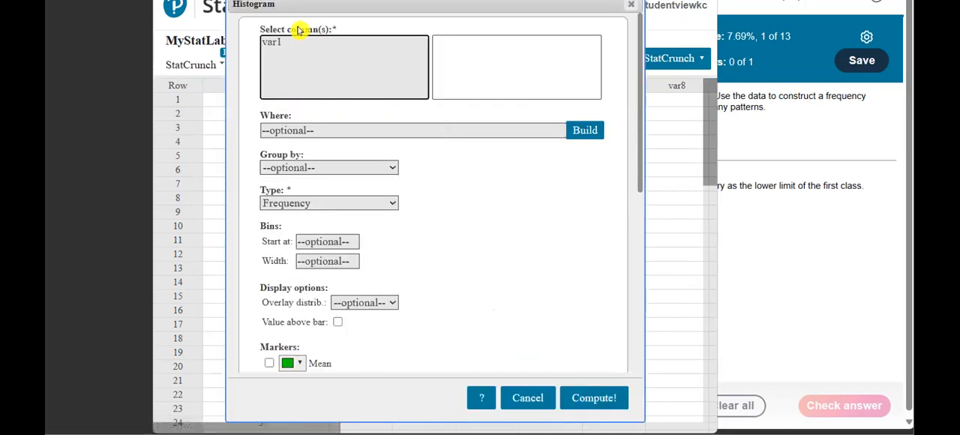
click(272, 43)
click(314, 243)
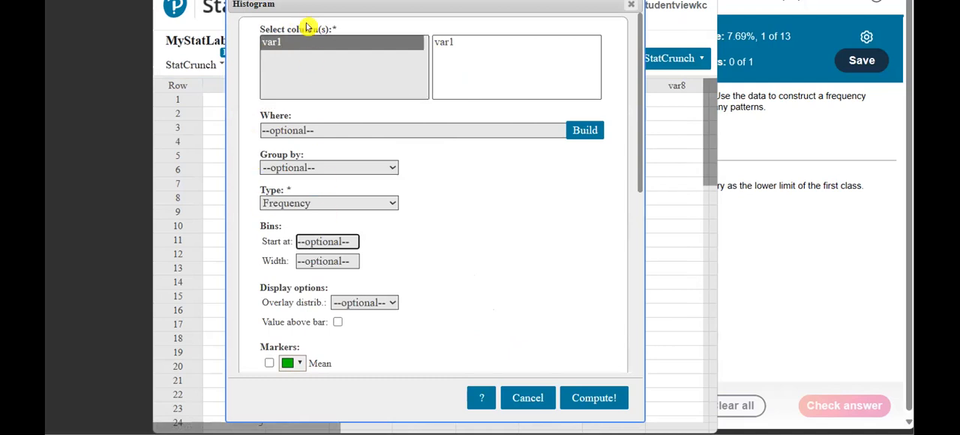
text(0)
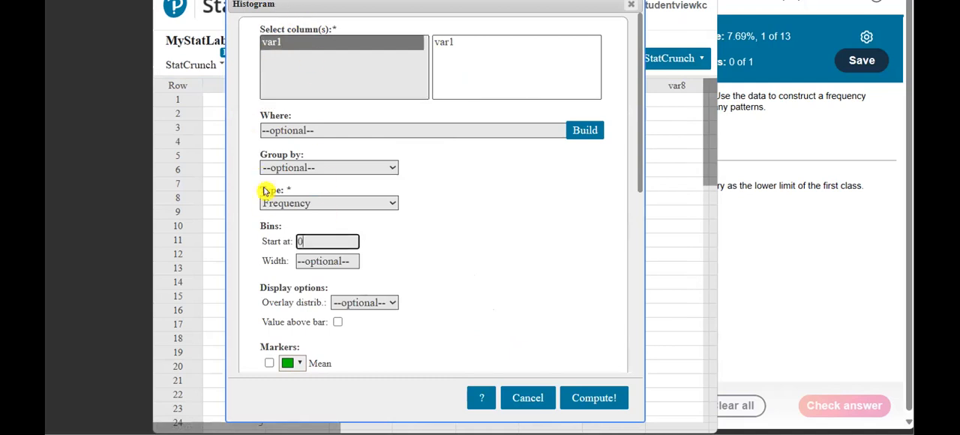
click(315, 262)
text(3)
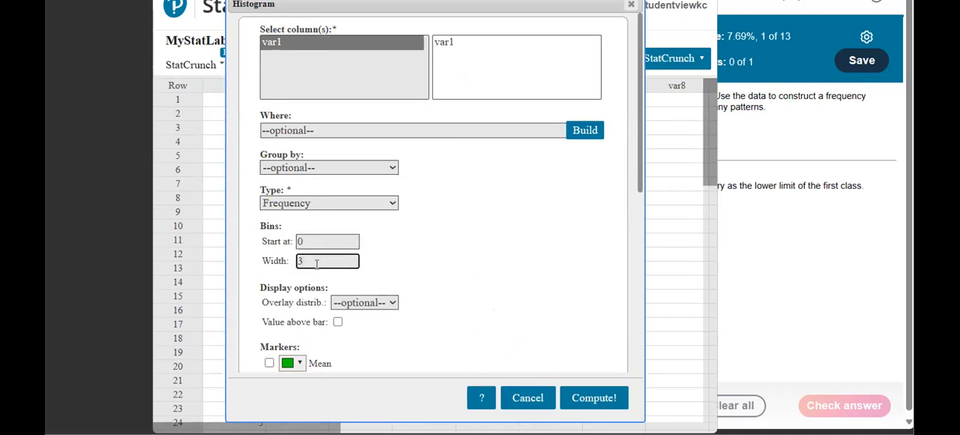
click(574, 397)
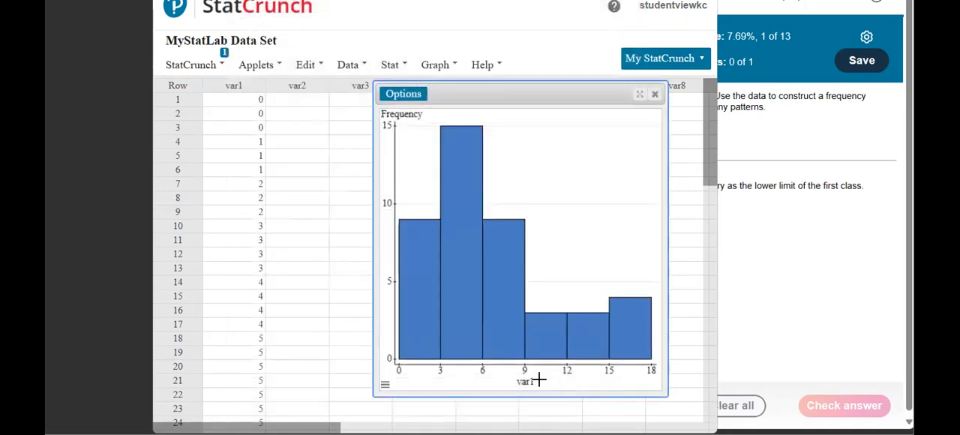
Inspect the frequency and class interval of the first five var1 histogram bars, clearing the accidental bar selection.
mouse_move(426, 313)
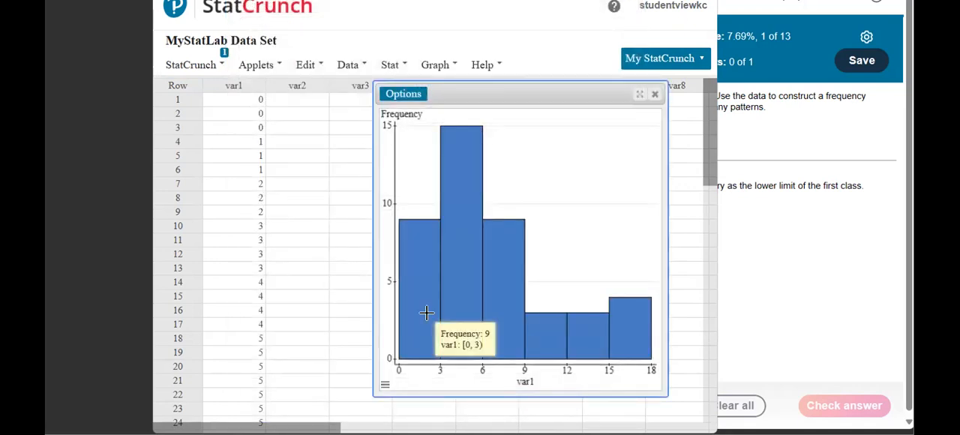
mouse_move(459, 314)
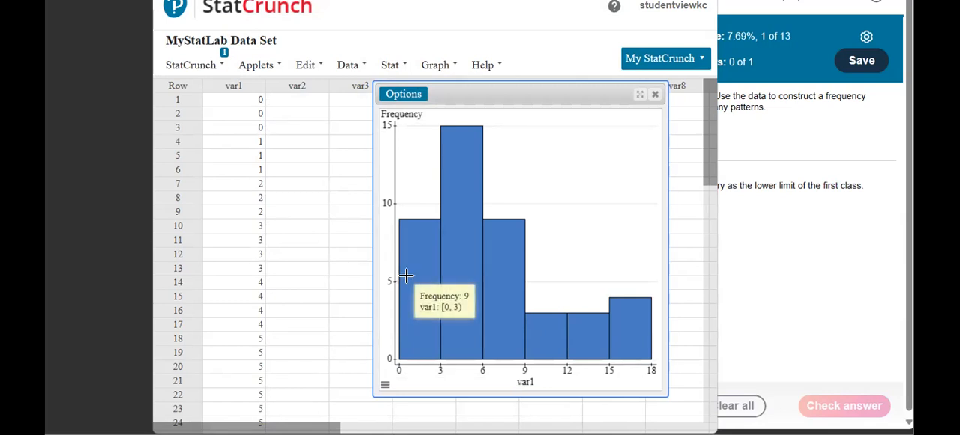
mouse_move(471, 291)
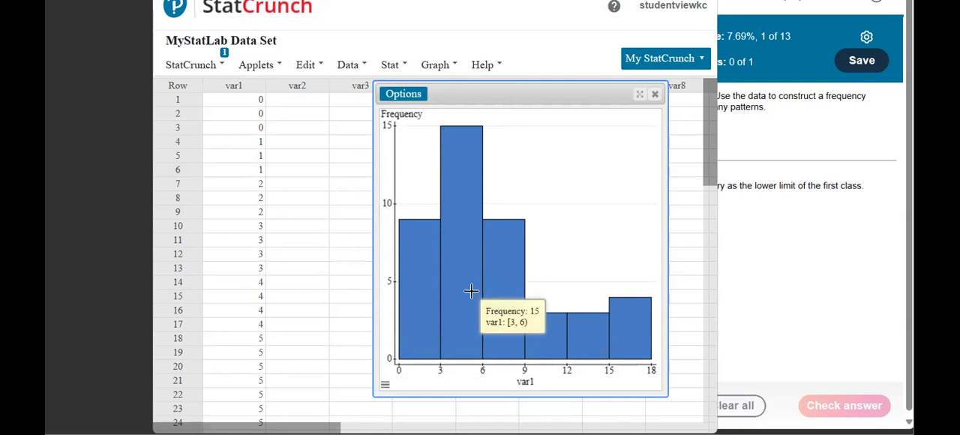
click(504, 294)
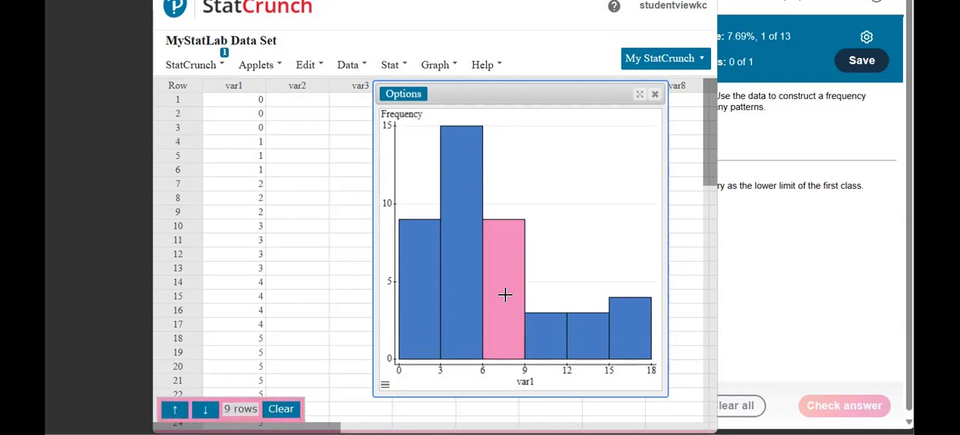
click(279, 411)
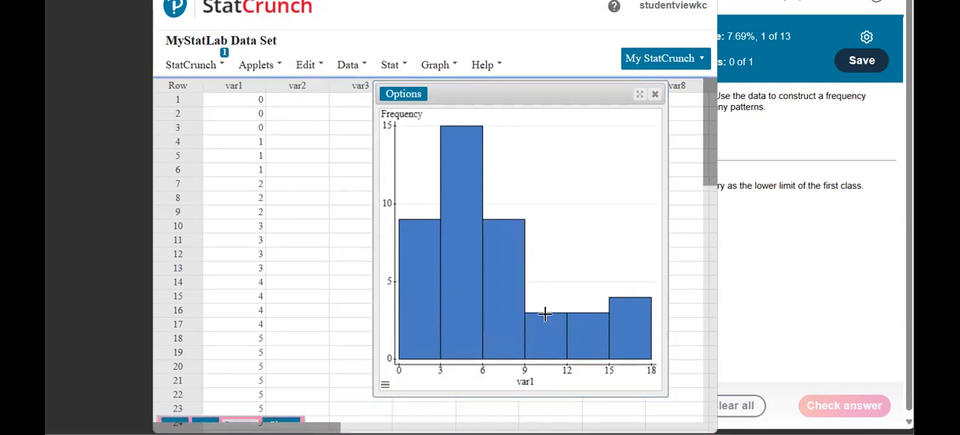
mouse_move(495, 299)
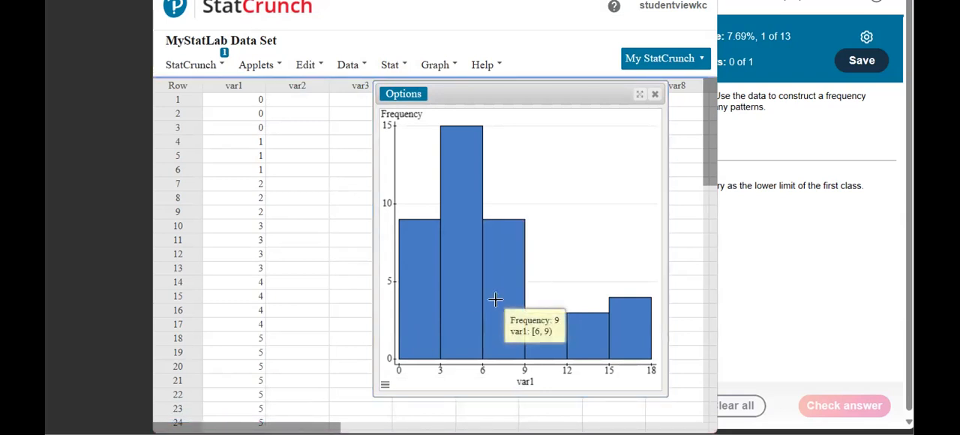
mouse_move(547, 336)
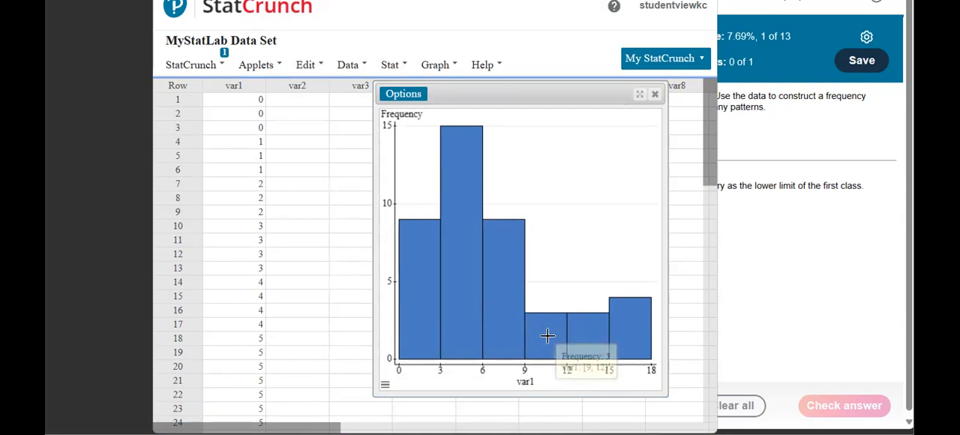
mouse_move(576, 337)
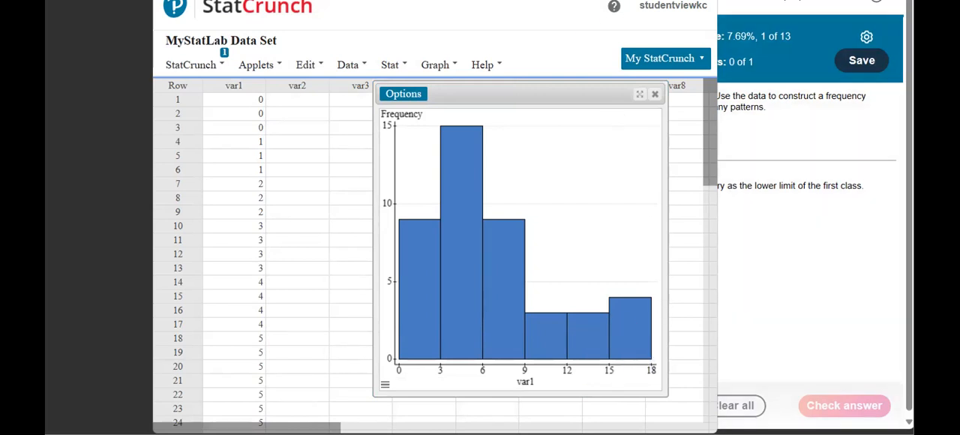
Arrange the StatCrunch histogram and the Question 11 homework page side by side.
drag(524, 0, 300, 10)
click(585, 2)
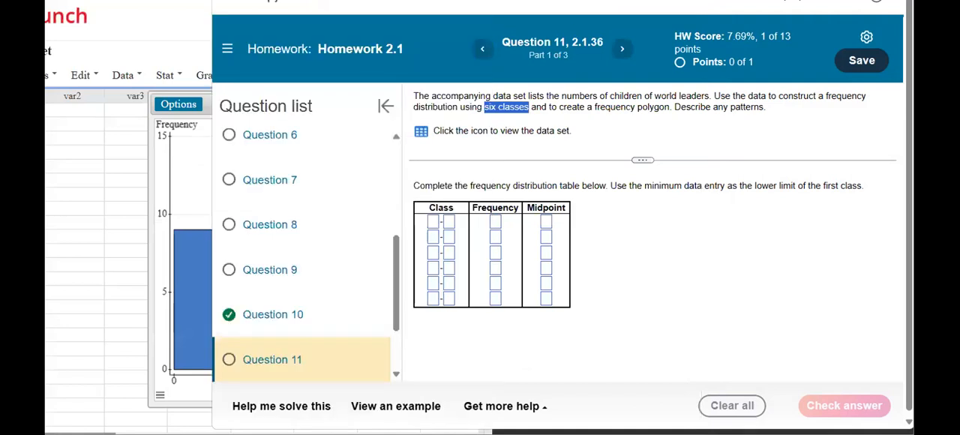
drag(585, 2, 686, 7)
Fill in the first class of the frequency distribution table as 0–2 with frequency 9.
click(534, 227)
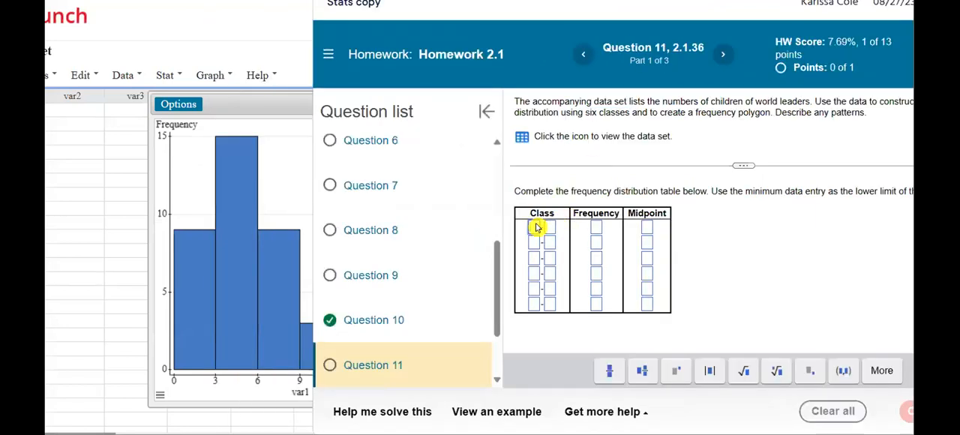
text(0)
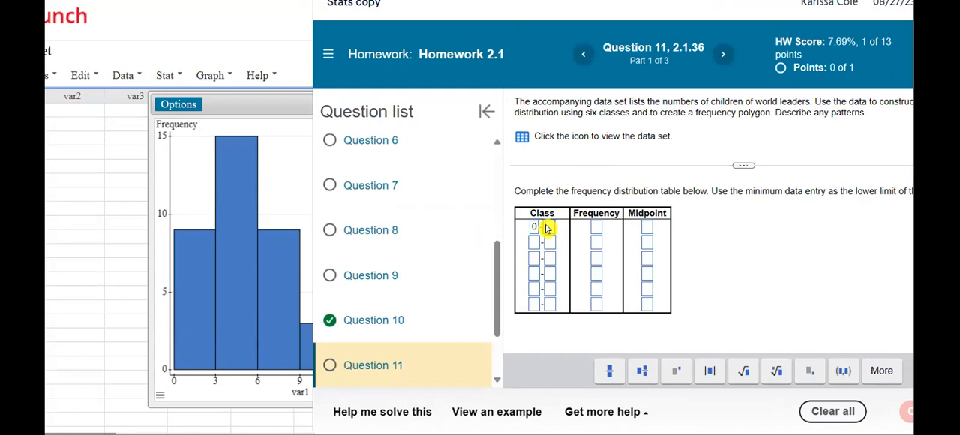
click(549, 227)
text(2)
mouse_move(195, 287)
click(596, 230)
text(9)
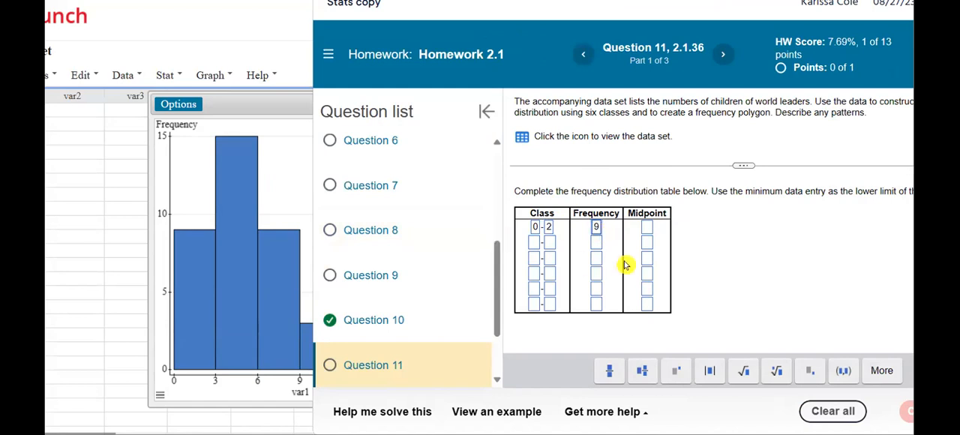
Enter 3 and 5 as the limits of the second class.
click(537, 242)
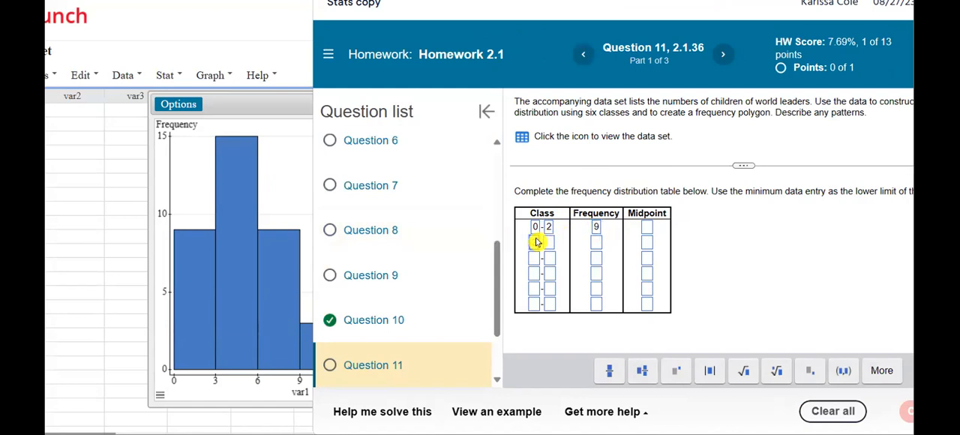
text(3)
mouse_move(251, 295)
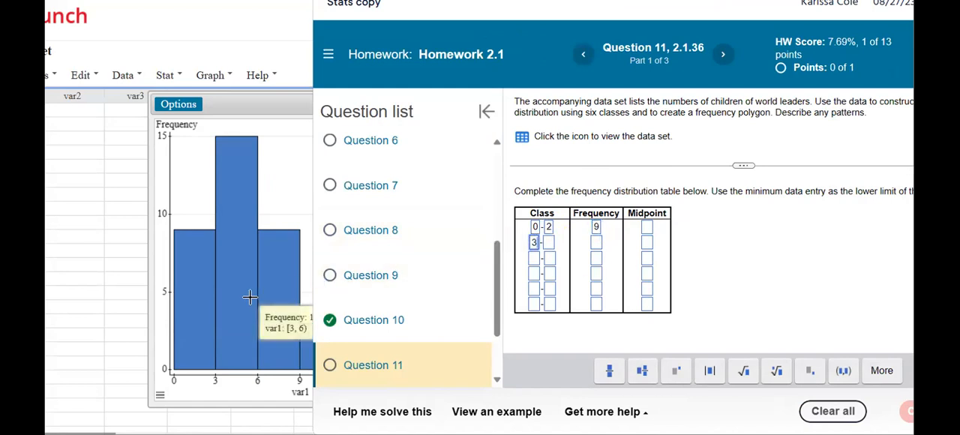
click(548, 242)
text(5)
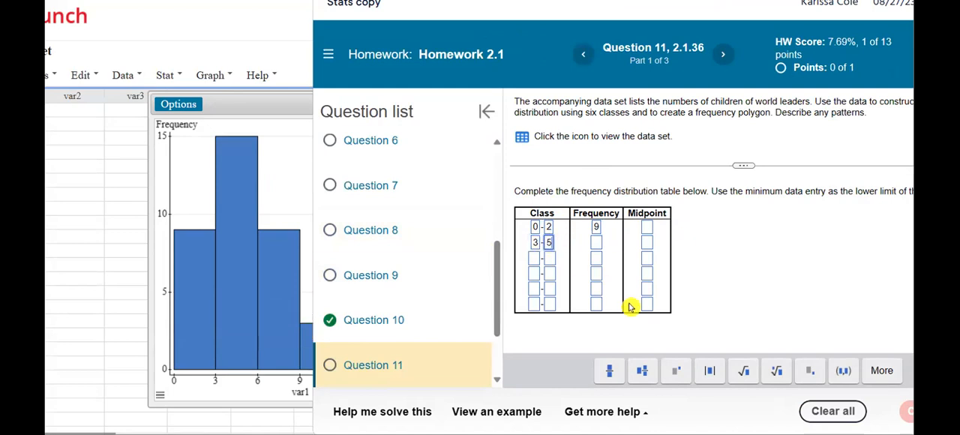
Enter 5 as the lower limit of the third class.
click(534, 259)
click(534, 258)
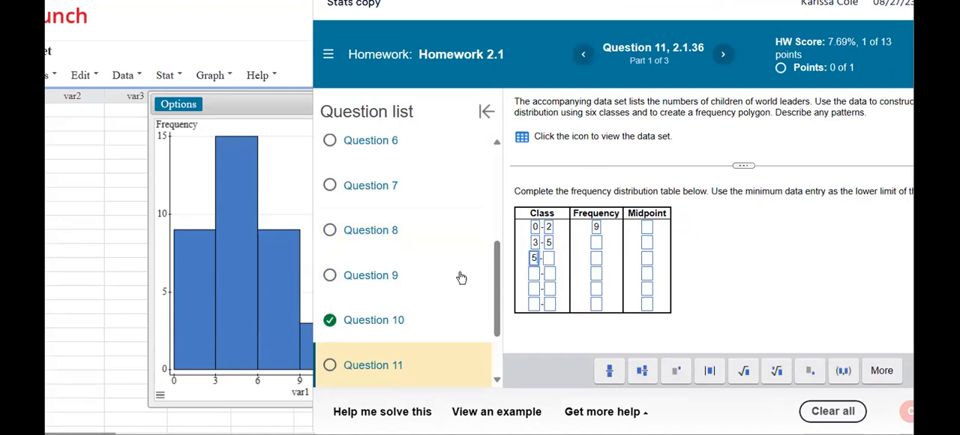
text(5)
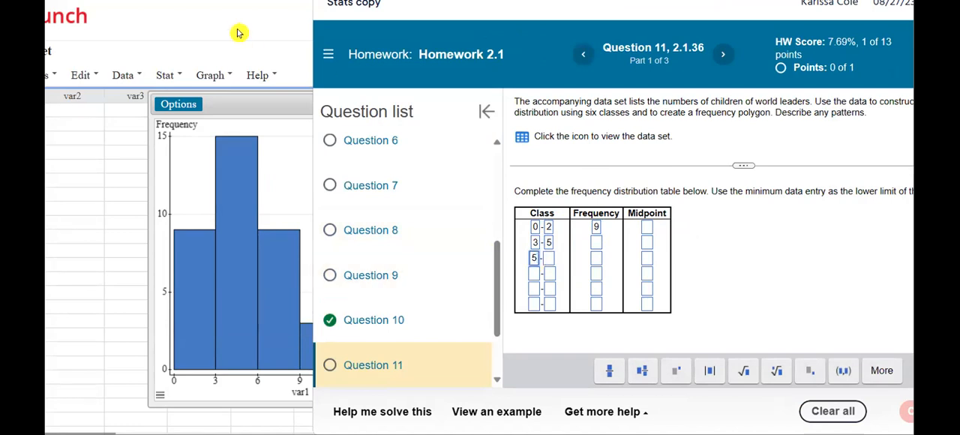
Move the histogram clear of the homework page and inspect the bar from 6 to 9.
drag(246, 98, 140, 87)
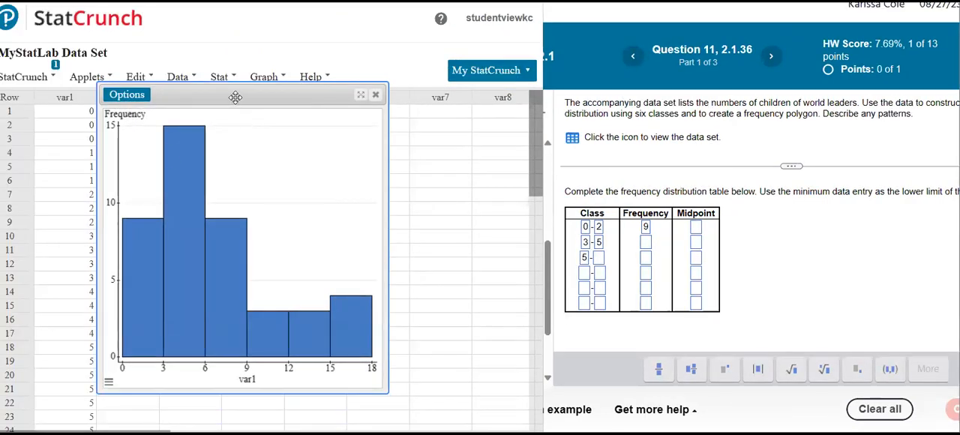
drag(181, 93, 103, 93)
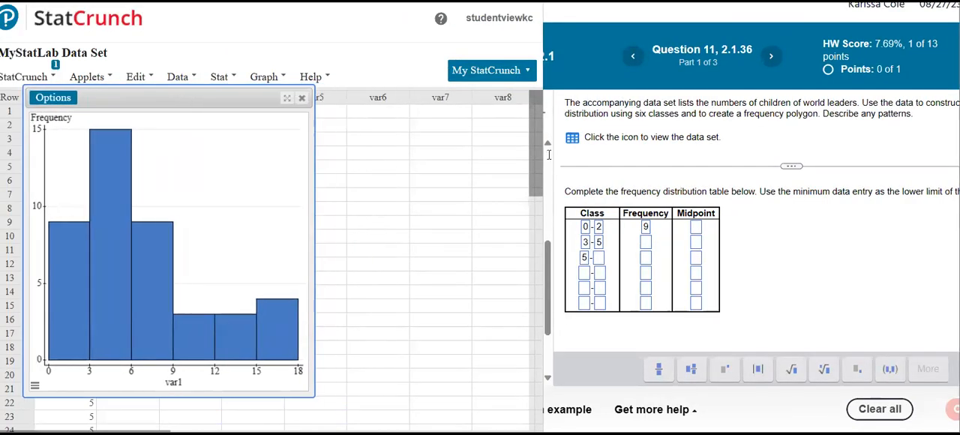
mouse_move(154, 314)
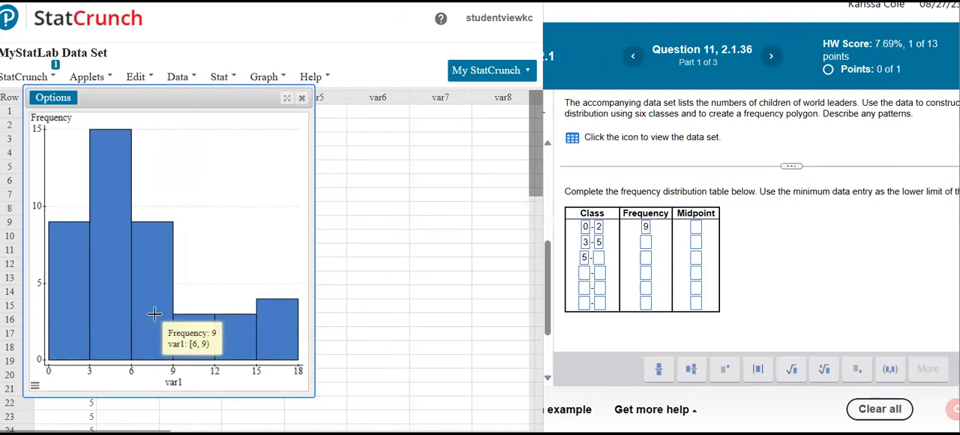
mouse_move(102, 330)
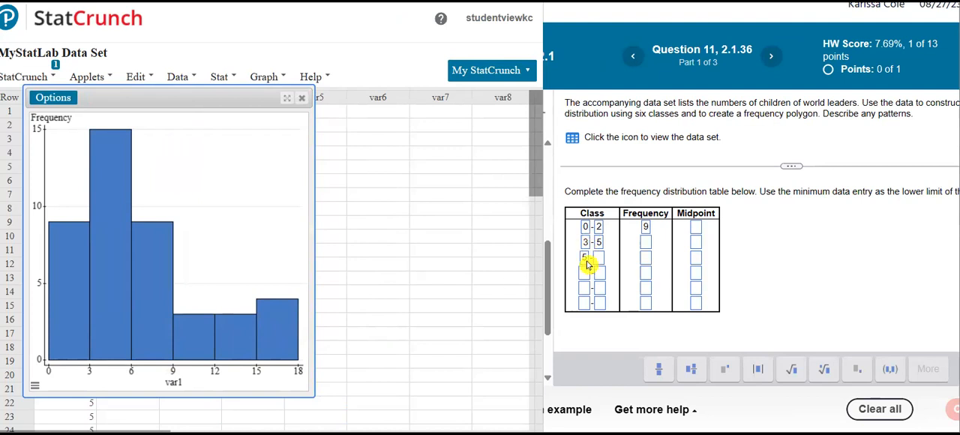
Correct the third class to 6–8 and enter the fourth class as 9–11.
double_click(587, 264)
text(6)
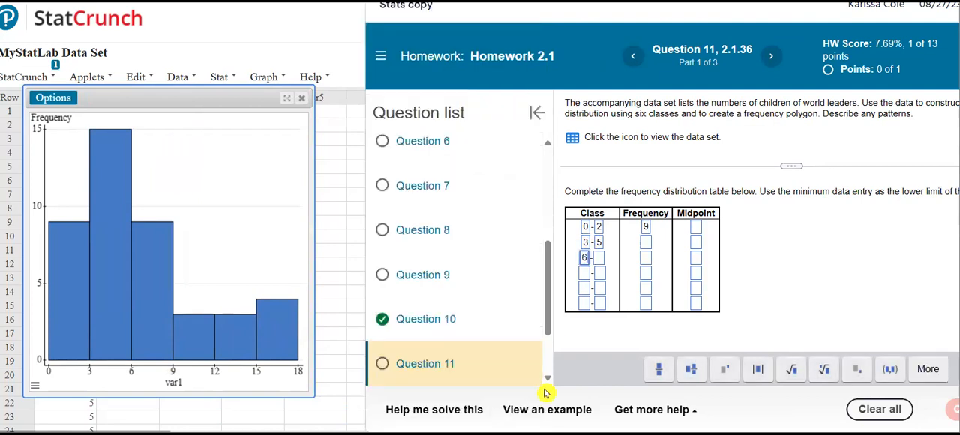
click(599, 258)
text(8)
click(585, 273)
text(9)
mouse_move(204, 342)
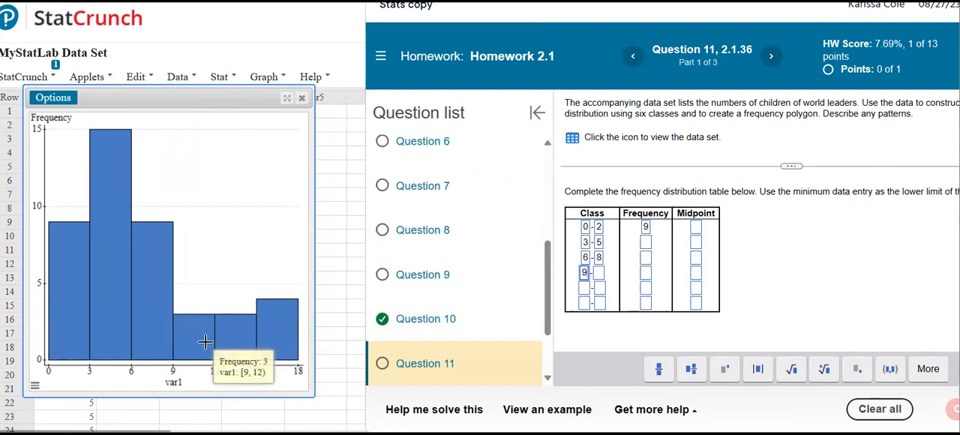
click(600, 274)
text(11)
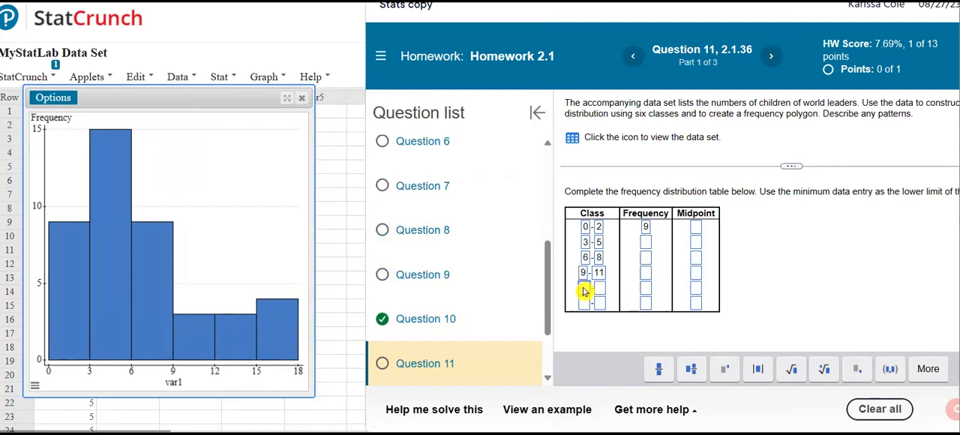
Enter the fifth class as 12–14 and the sixth class as 15–17.
click(584, 289)
text(12)
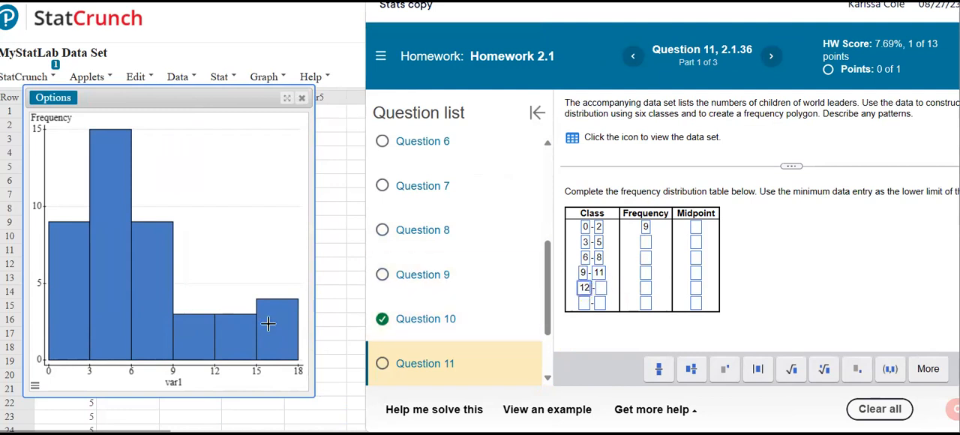
mouse_move(244, 331)
click(601, 290)
text(14)
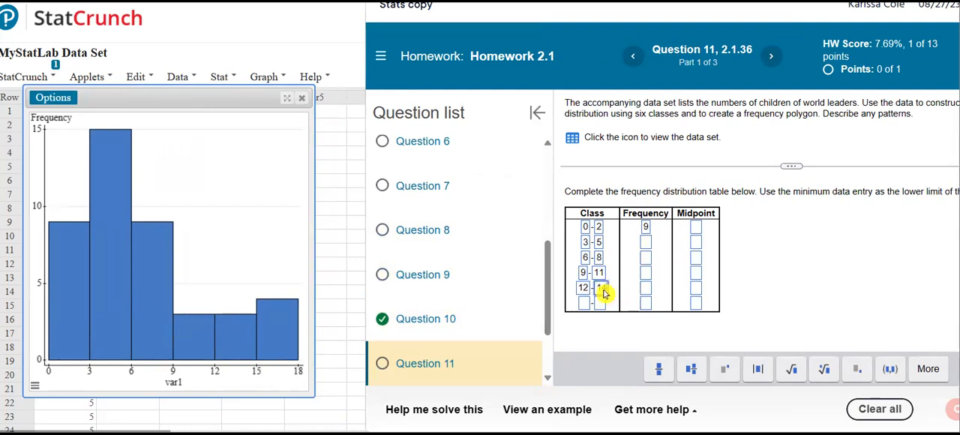
mouse_move(279, 343)
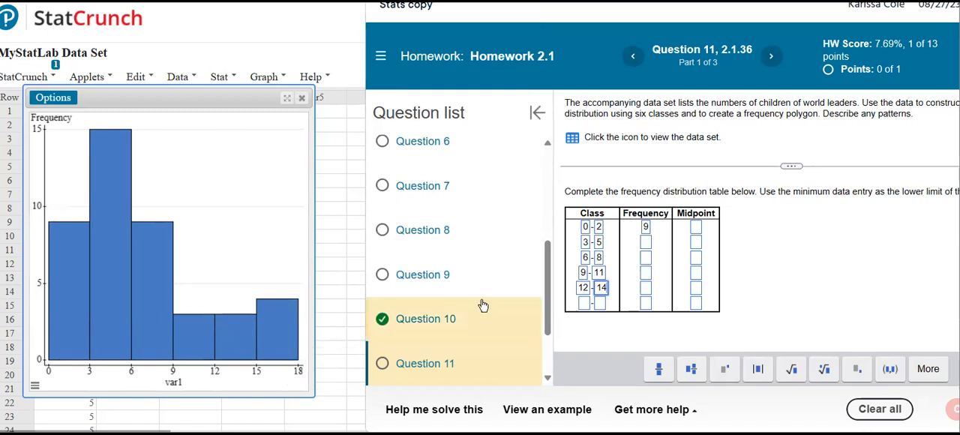
click(584, 303)
text(15)
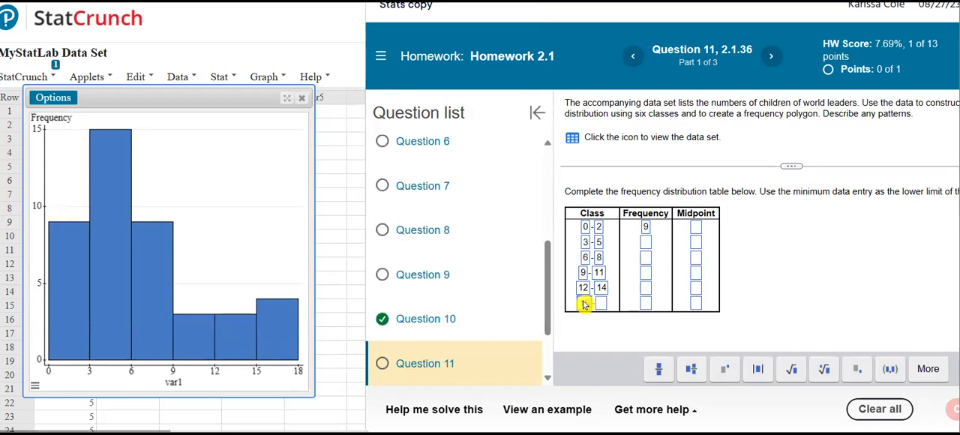
click(607, 303)
text(17)
Read the matching histogram bars and enter frequencies 15 for class 3–5 and 9 for class 6–8.
mouse_move(105, 268)
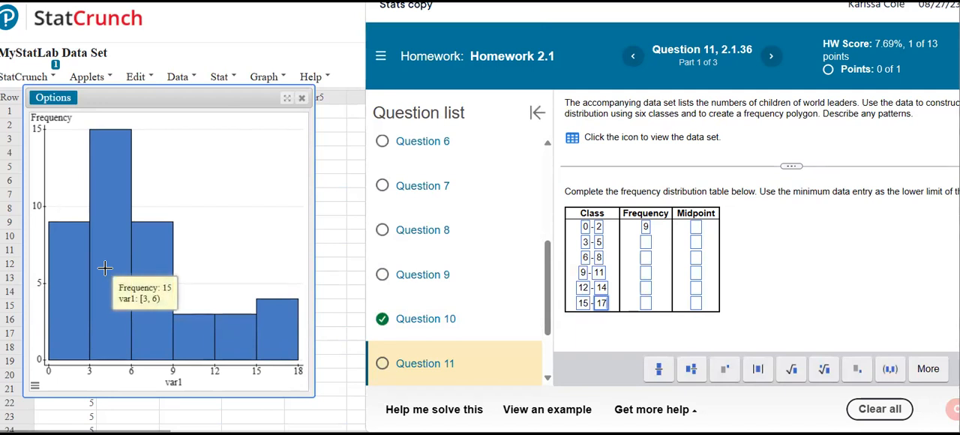
click(647, 242)
text(15)
mouse_move(160, 295)
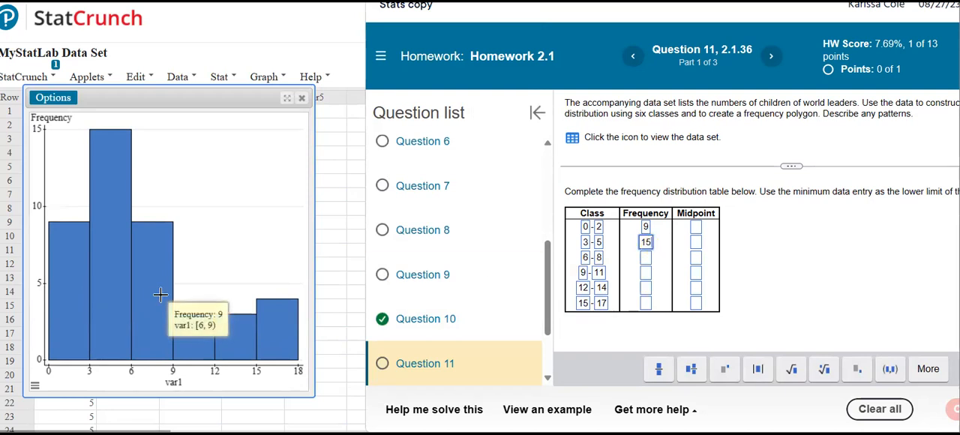
click(647, 259)
text(9)
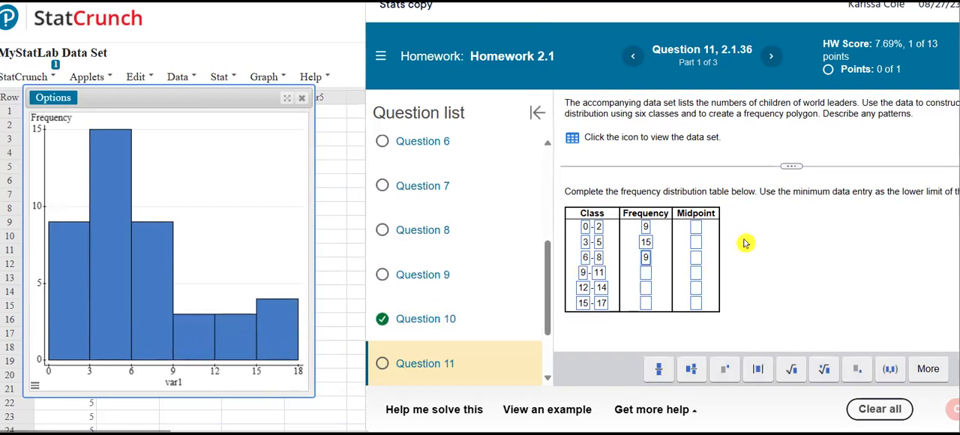
Enter frequencies 3 for class 9–11, 3 for class 12–14 and 4 for class 15–17.
click(647, 274)
text(3)
click(647, 287)
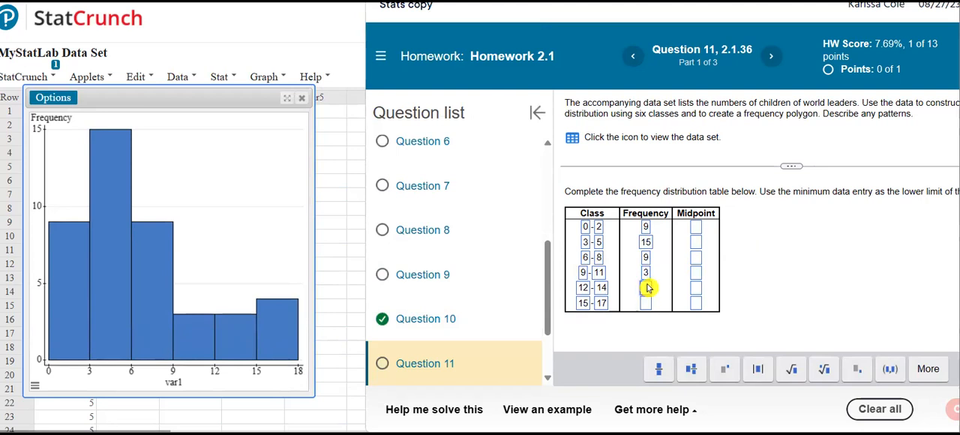
text(3)
click(646, 302)
text(4)
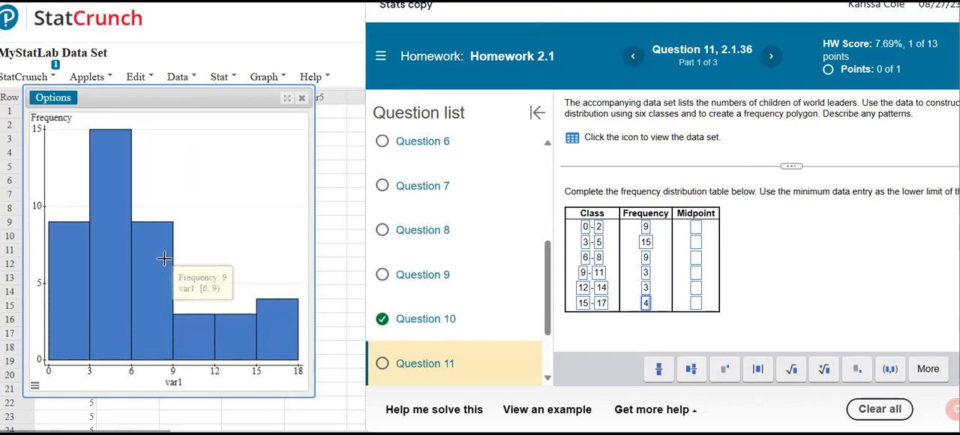
mouse_move(68, 271)
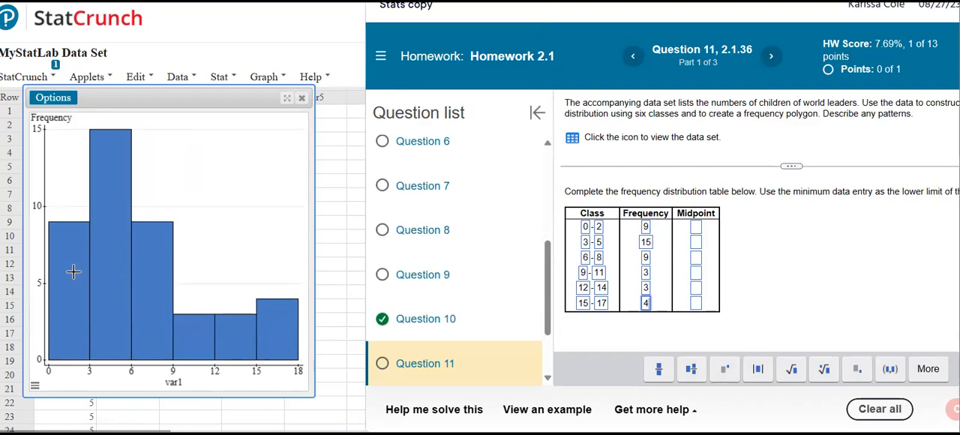
mouse_move(80, 302)
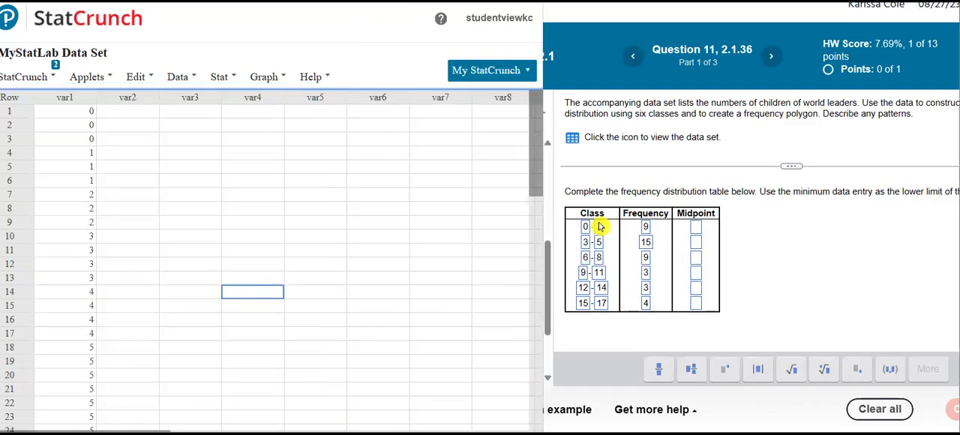
Calculate the first class's midpoint in Calculator as 0 + 2 divided by 2, and enter 1 as the midpoint for class 0–2.
click(697, 229)
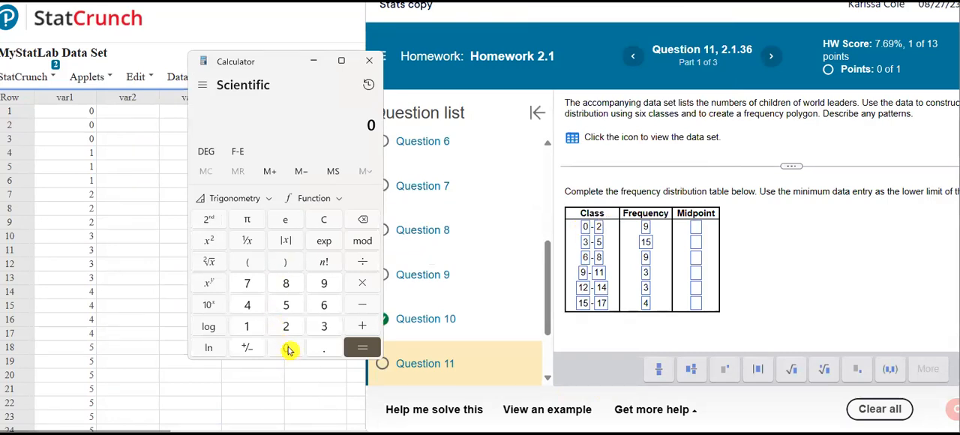
click(363, 325)
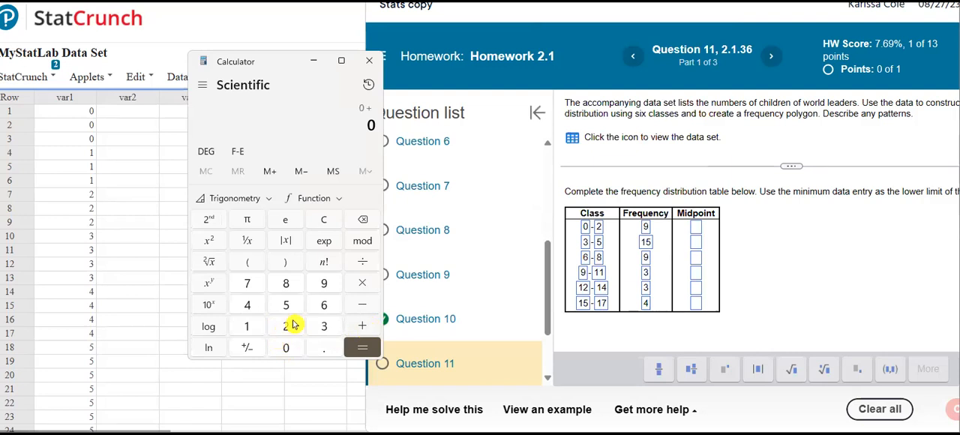
click(293, 324)
click(369, 353)
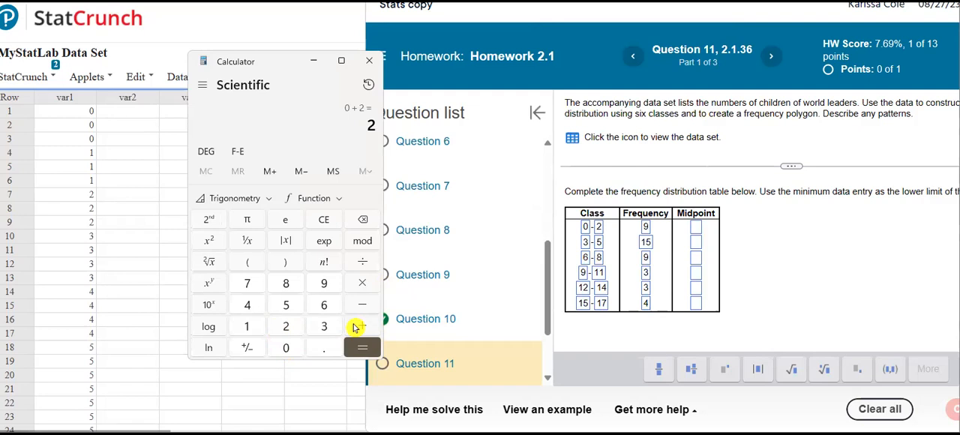
click(358, 261)
click(288, 325)
click(363, 347)
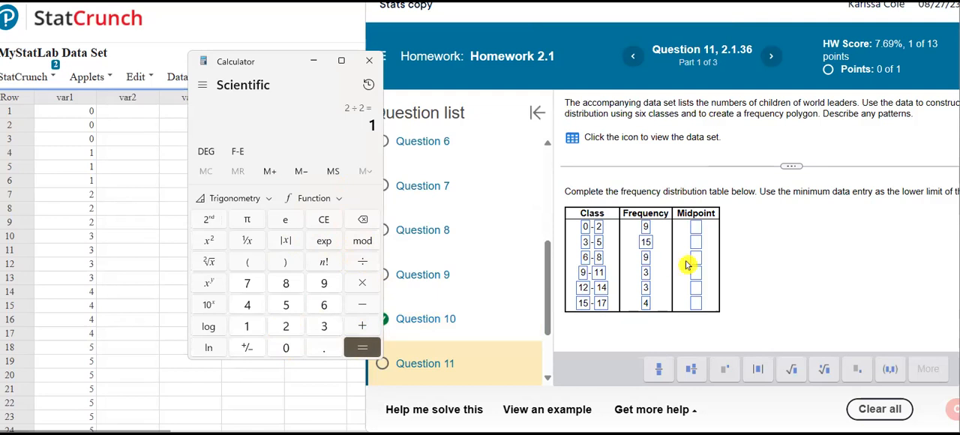
click(696, 227)
text(1)
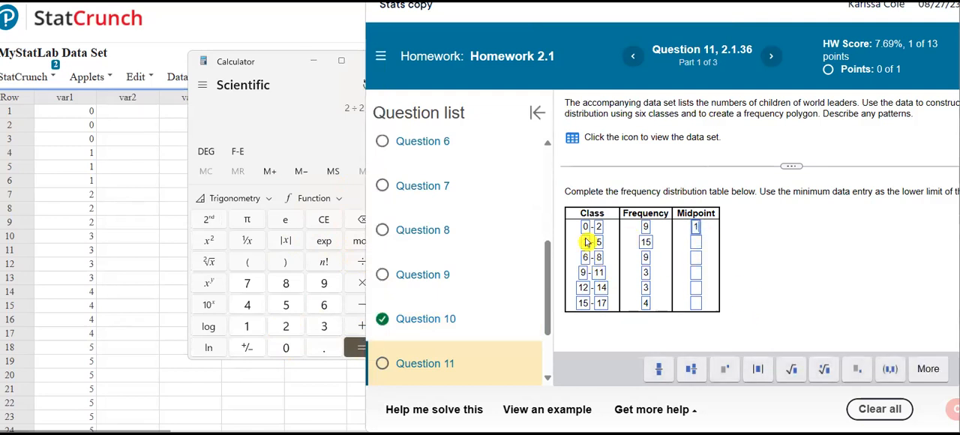
Clear the calculator, compute 3 + 5 divided by 2, and enter 4 as the midpoint for class 3–5.
click(266, 80)
click(324, 220)
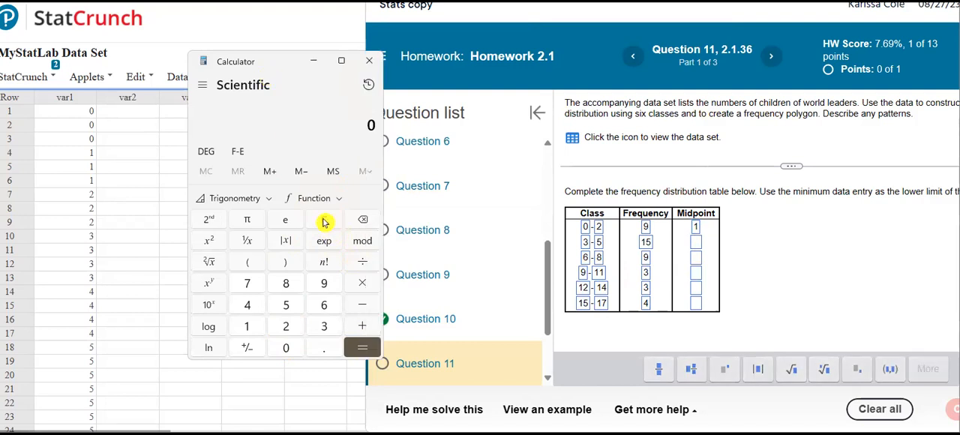
click(323, 327)
click(352, 328)
click(288, 304)
click(353, 348)
click(363, 263)
click(286, 327)
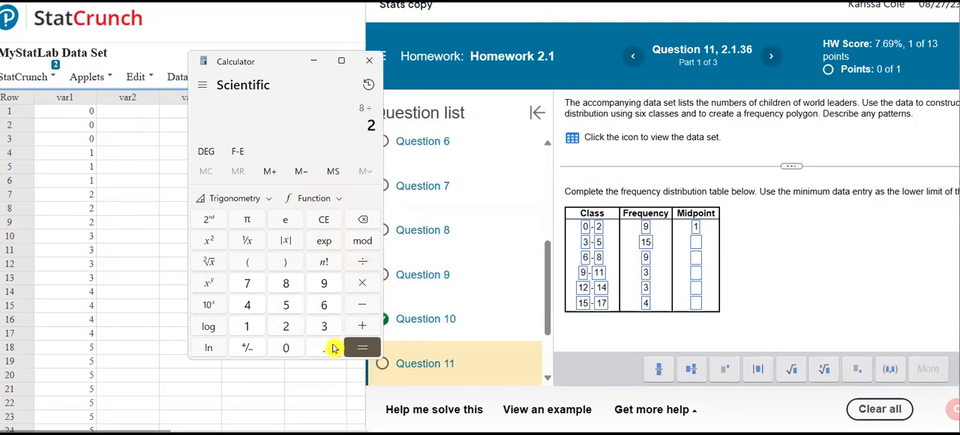
click(353, 348)
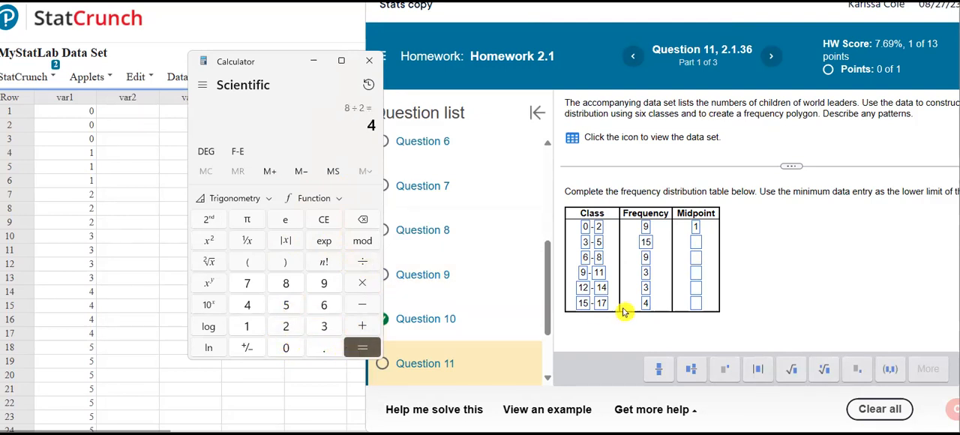
click(696, 244)
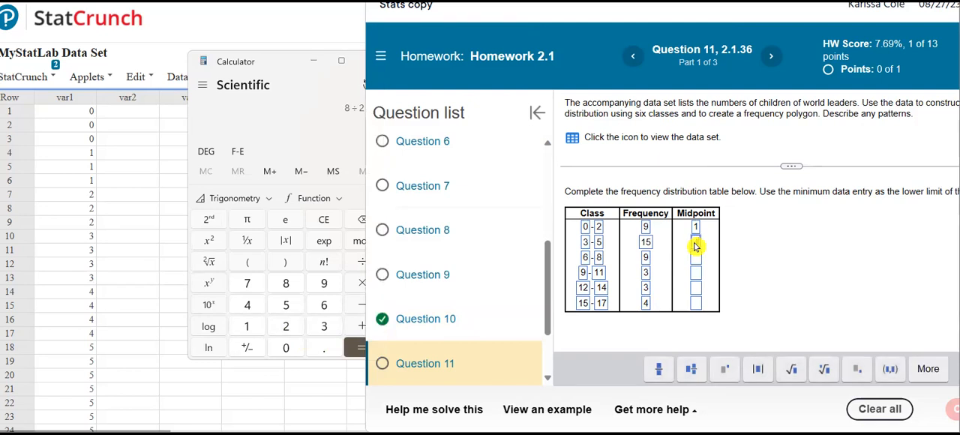
text(4)
Enter midpoints 7 for class 6–8 and 10 for class 9–11.
click(695, 259)
text(7)
click(698, 274)
text(1)
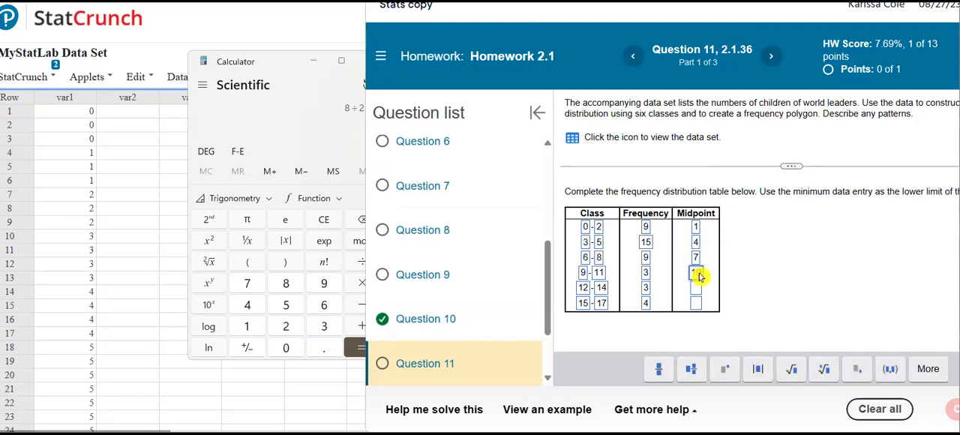
text(0)
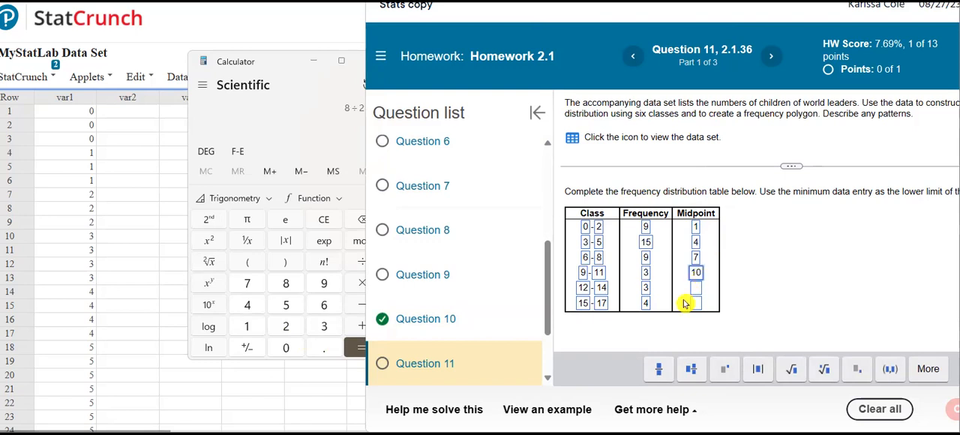
Enter midpoints 13 for class 12–14 and 16 for class 15–17, and submit the completed table for checking.
click(696, 292)
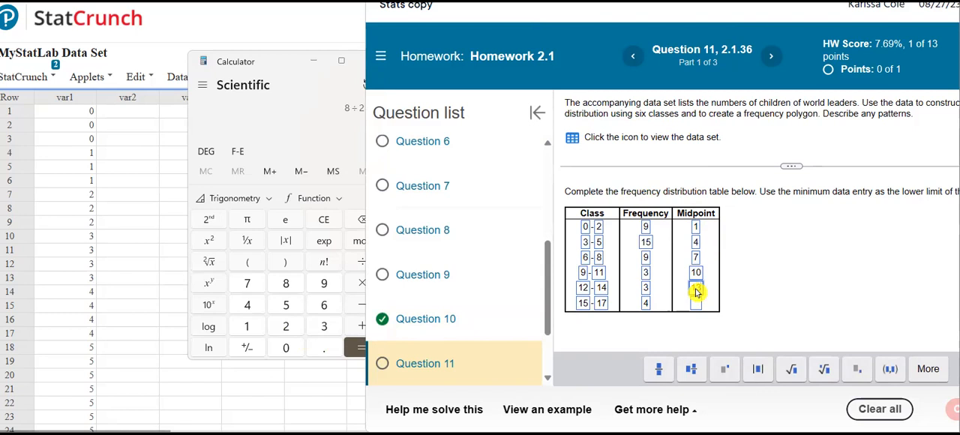
text(13)
click(696, 303)
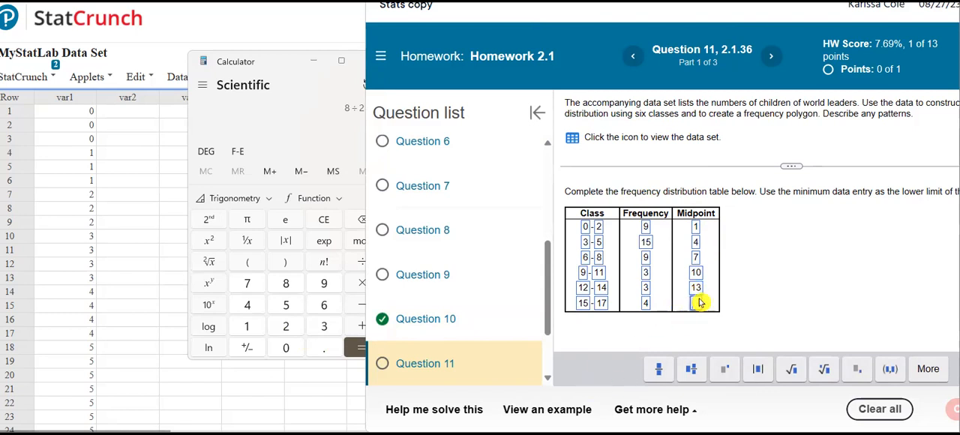
text(16)
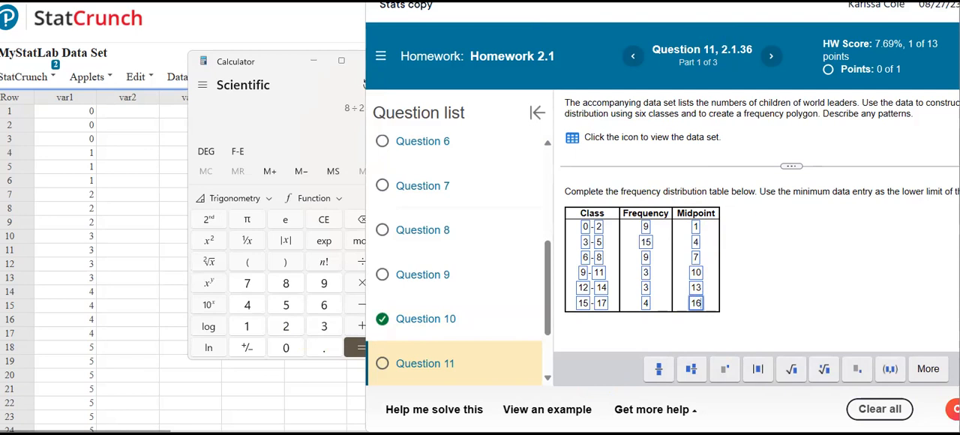
drag(701, 1, 630, 1)
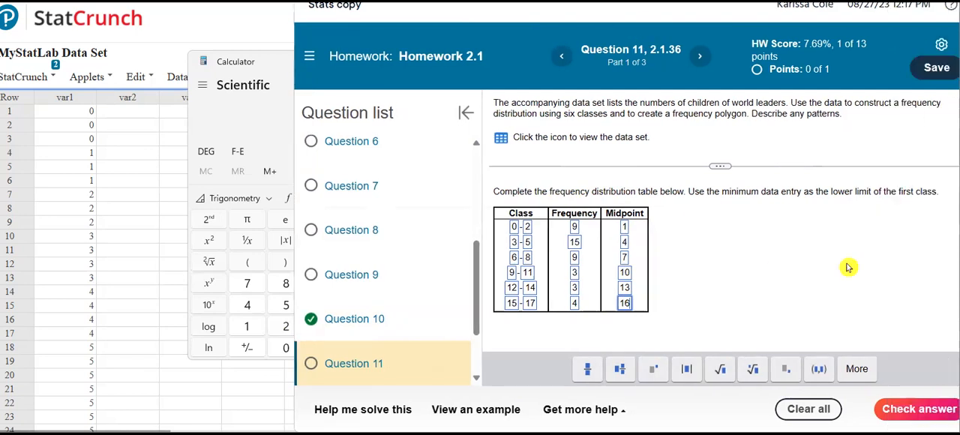
click(908, 405)
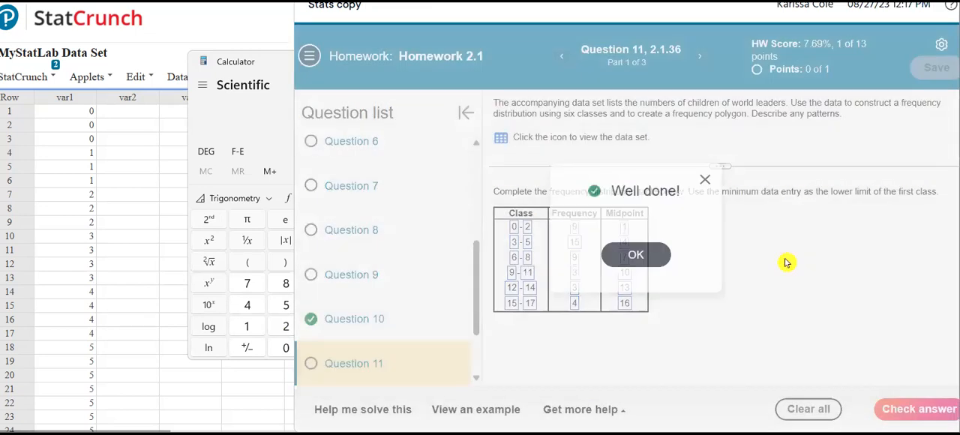